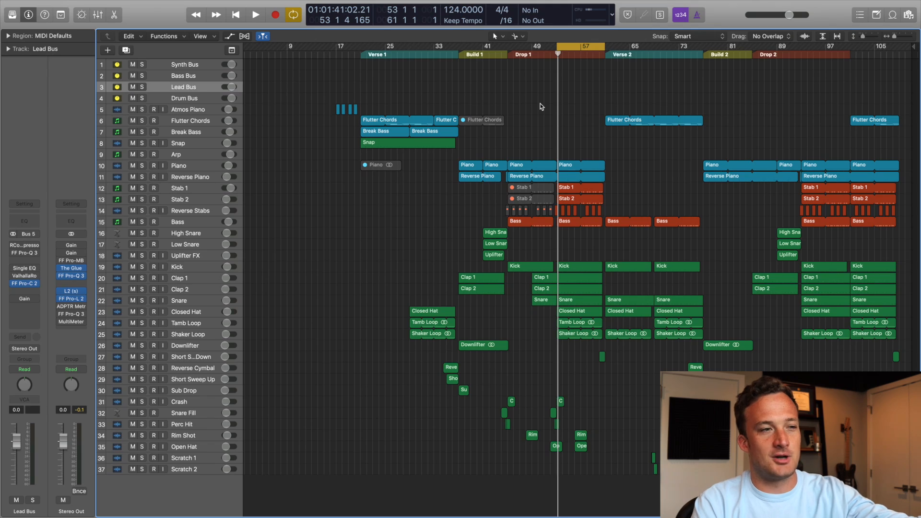
- Play back the cycled second half of Drop 1, from bar 53 to bar 61
key(space)
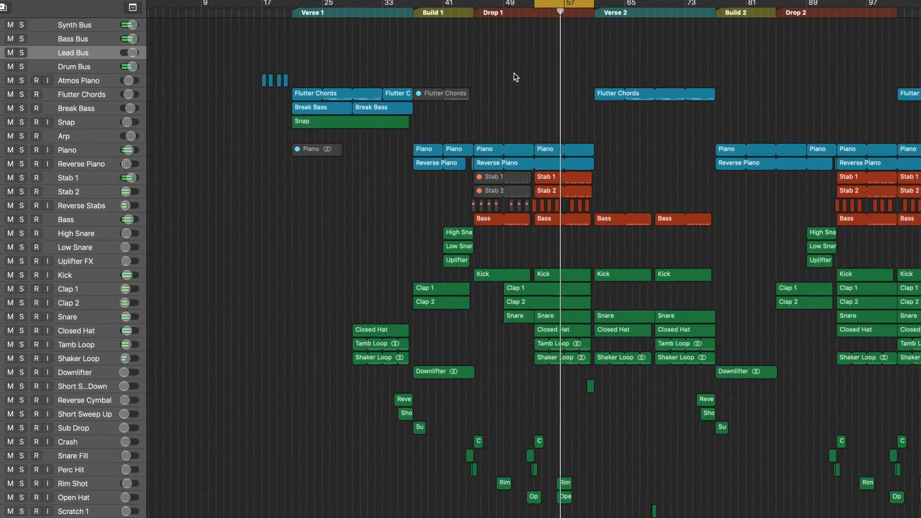
key(super+Right)
key(super+Right)
key(super+Right)
key(super+Right)
key(super+Right)
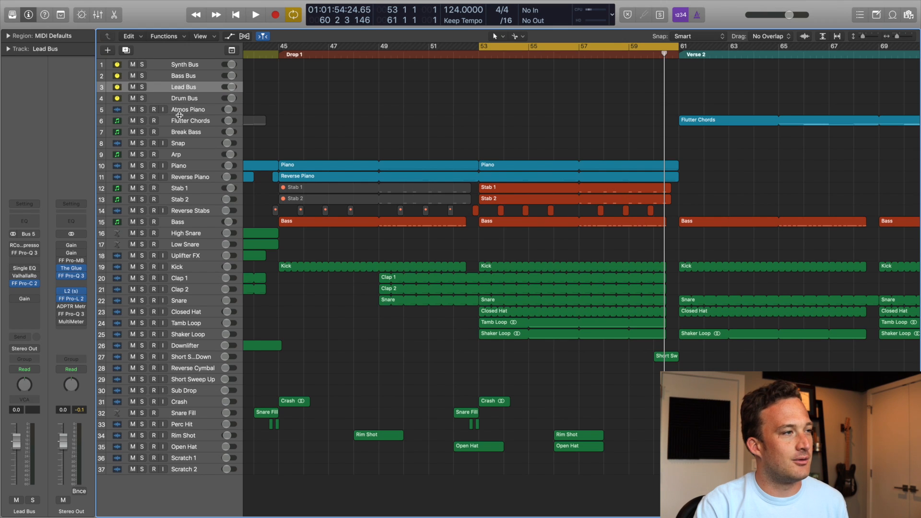
- Add a software instrument track directly below Drum Bus and load the Violin Drone channel strip setting on it
click(179, 118)
double_click(178, 483)
drag(183, 481, 187, 113)
click(24, 192)
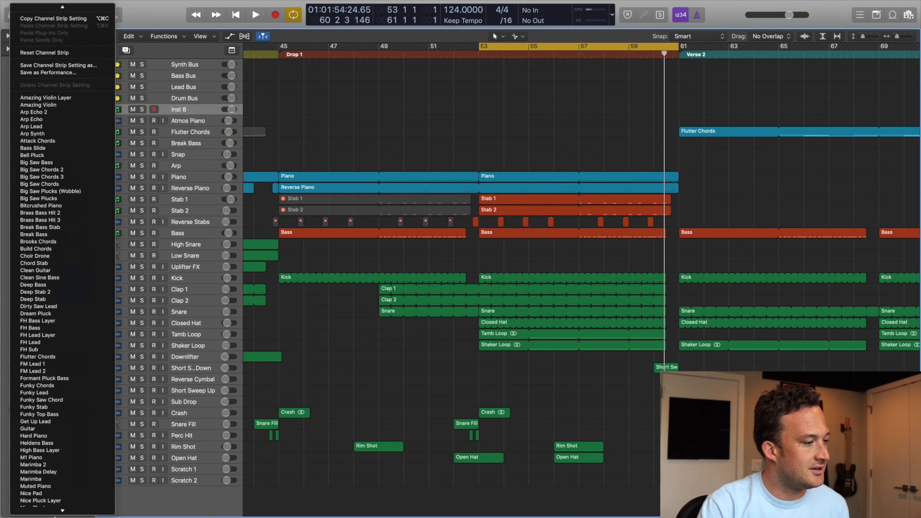
click(391, 197)
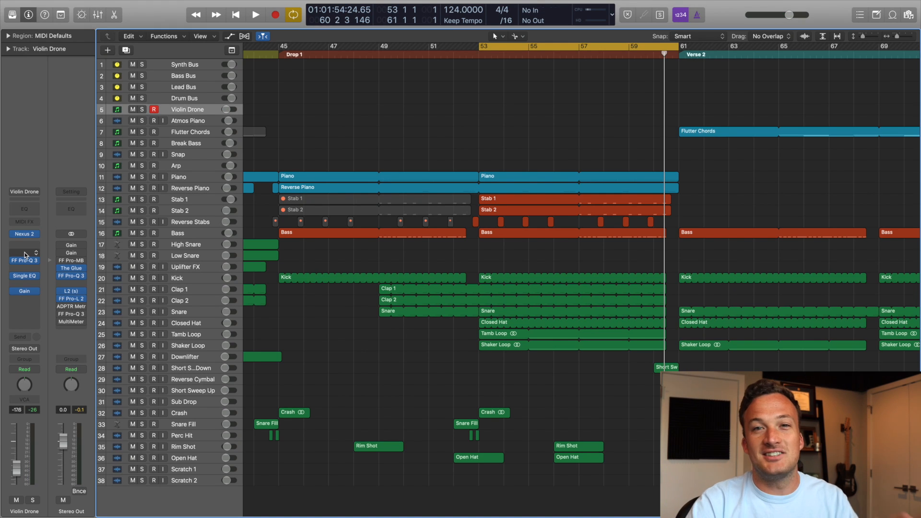
- Look through the saved channel strip settings and inspect the Nexus 2 instrument on the Violin Drone track
click(48, 194)
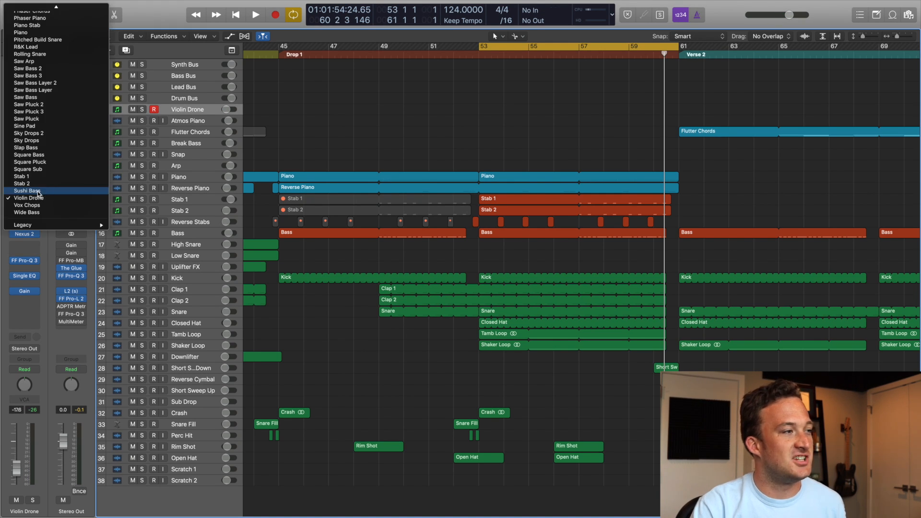
click(187, 179)
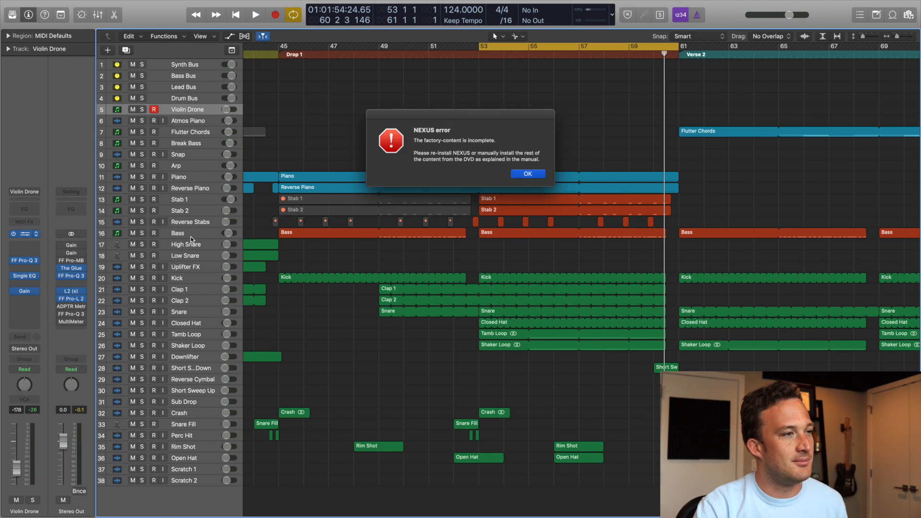
key(Return)
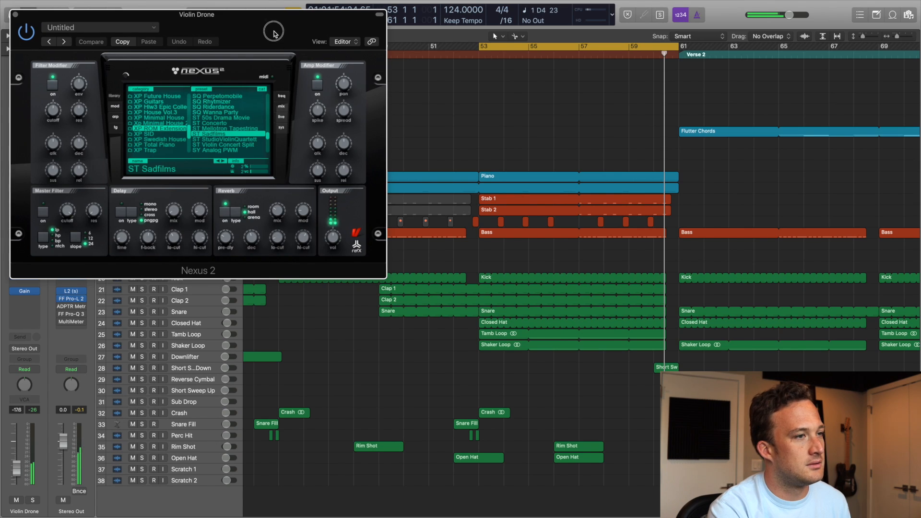
drag(100, 23, 516, 182)
click(431, 173)
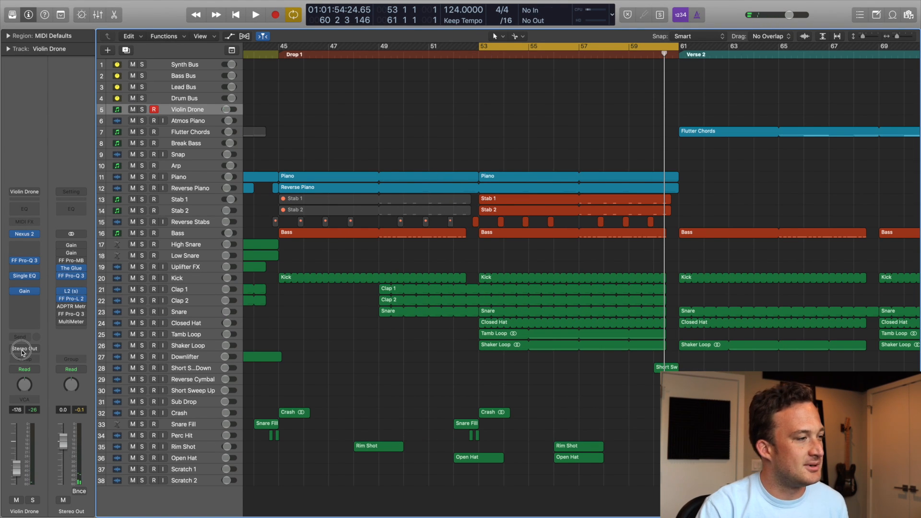
- Route the Violin Drone output to Bus 7 (Synth Bus) and play the cycled section
click(21, 352)
mouse_move(54, 380)
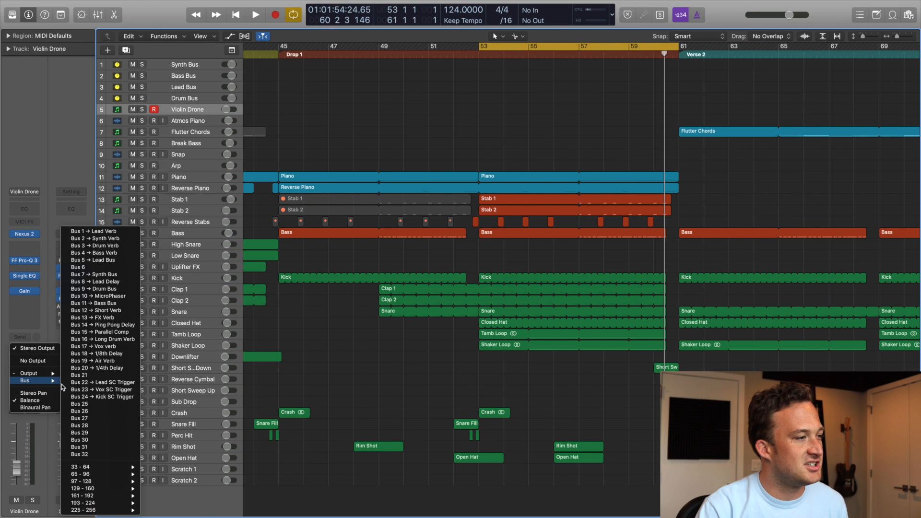
click(94, 275)
key(space)
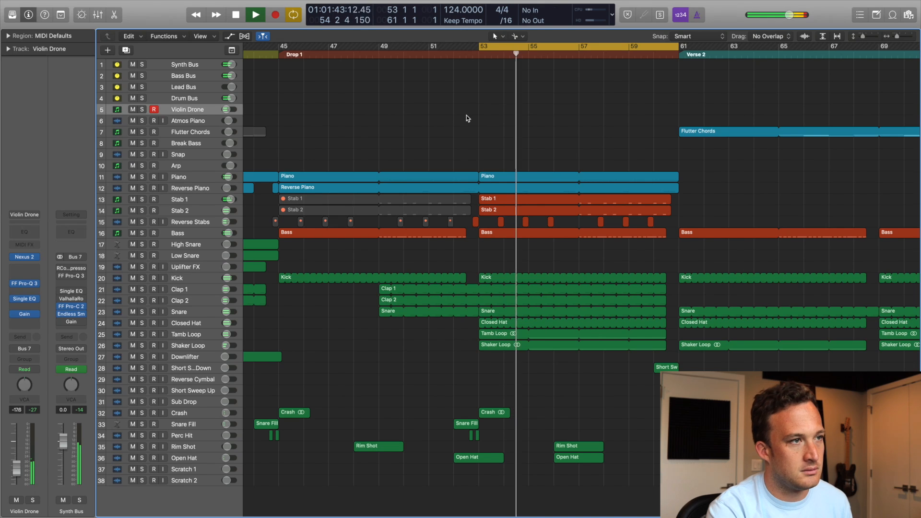
key(space)
- Create an empty MIDI region on Violin Drone from bar 53 to bar 61 and open it in the Piano Roll
click(491, 112)
right_click(490, 113)
click(499, 115)
drag(502, 111, 677, 122)
double_click(491, 110)
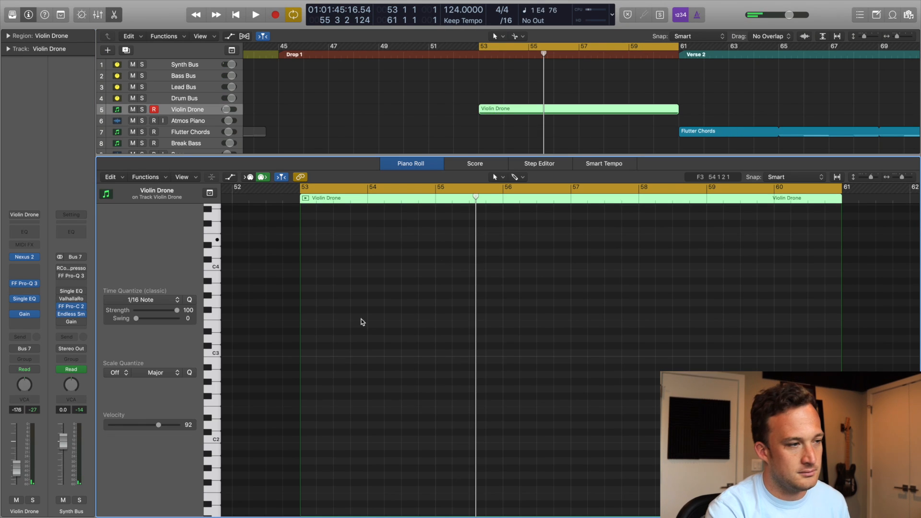
- Draw an E4 note in the Violin Drone region and stretch it across the full length from bar 53 to 61
right_click(315, 242)
click(339, 242)
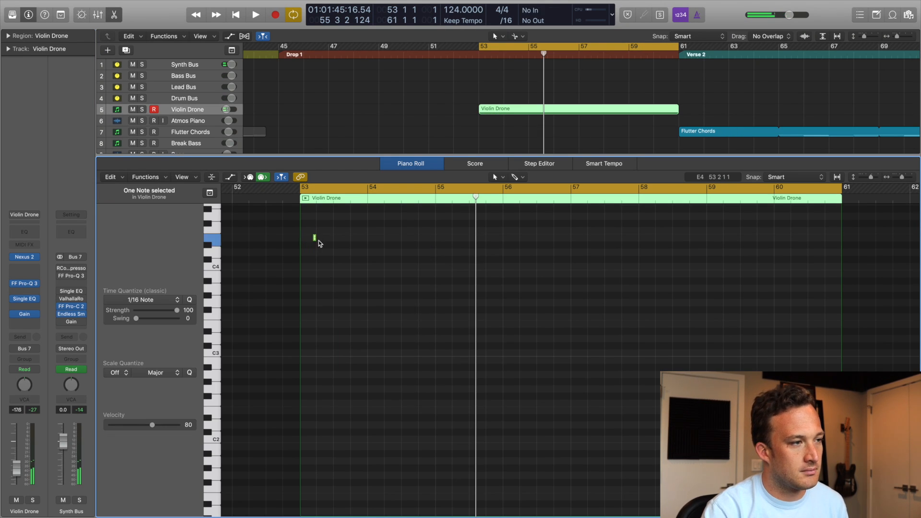
drag(316, 240, 824, 276)
click(379, 240)
scroll(379, 240, up, 2)
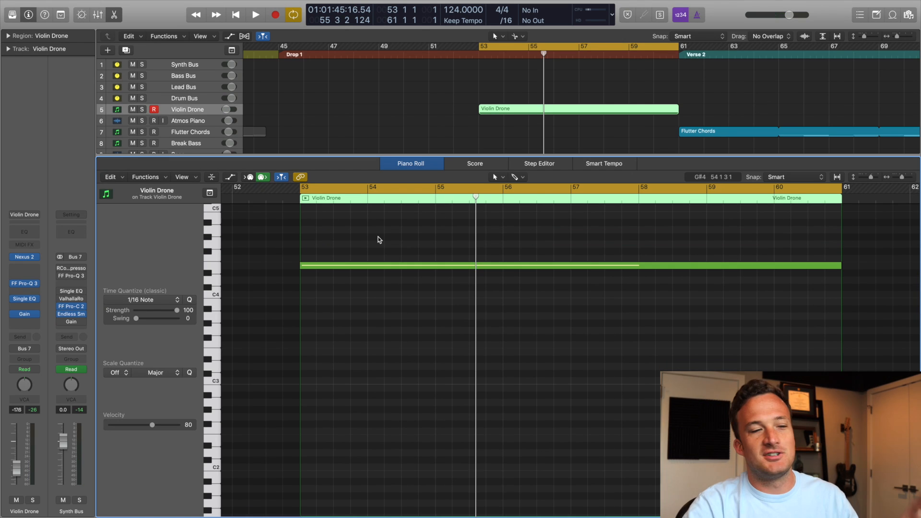
- Move the long drone note up one octave and lower the Violin Drone volume to -22.5 dB, playing the section
drag(370, 252, 368, 301)
key(Delete)
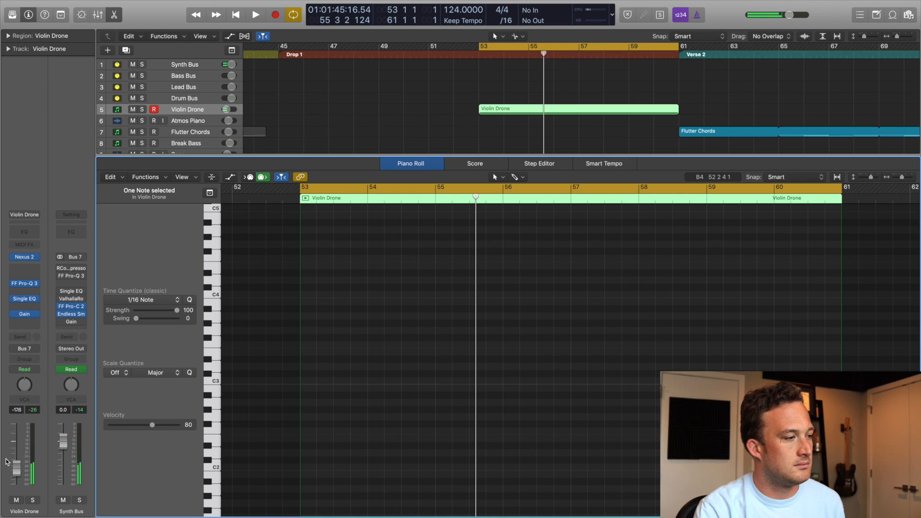
key(space)
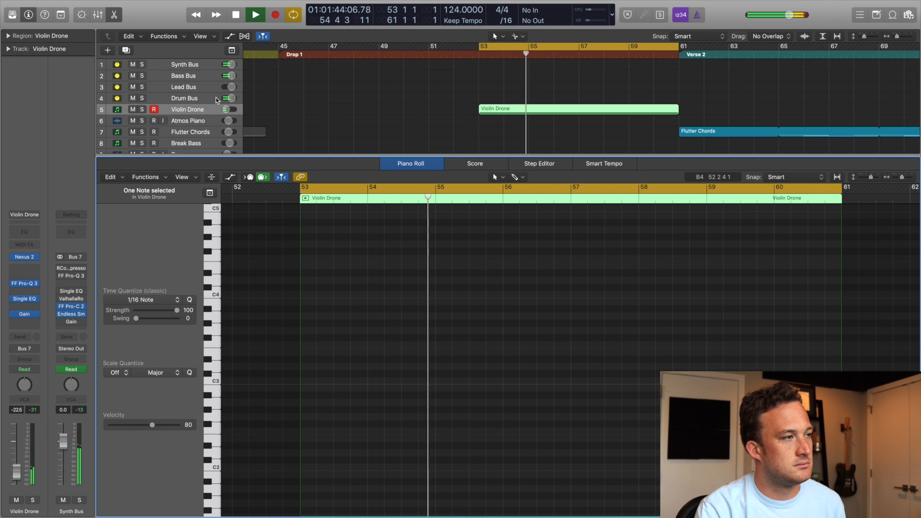
key(space)
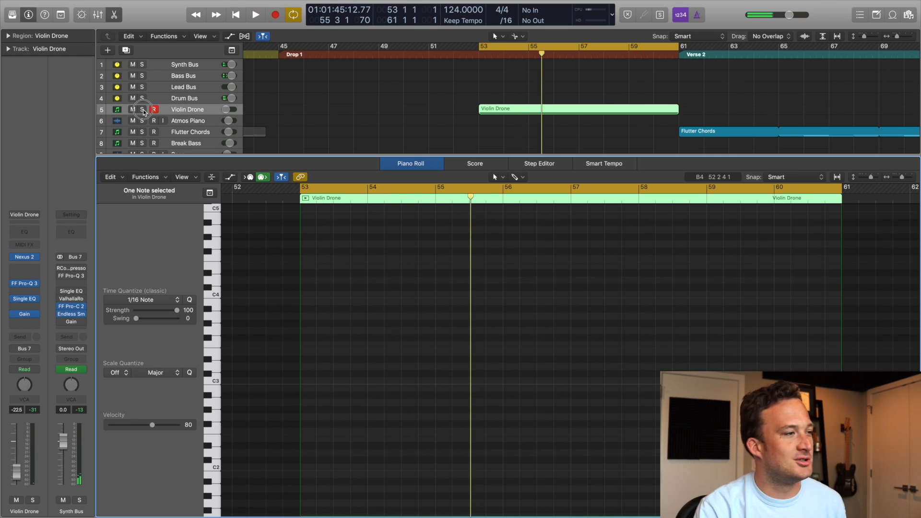
- Solo Violin Drone and insert a stereo ValhallaVintageVerb after its FF Pro-Q 3
click(141, 110)
click(25, 284)
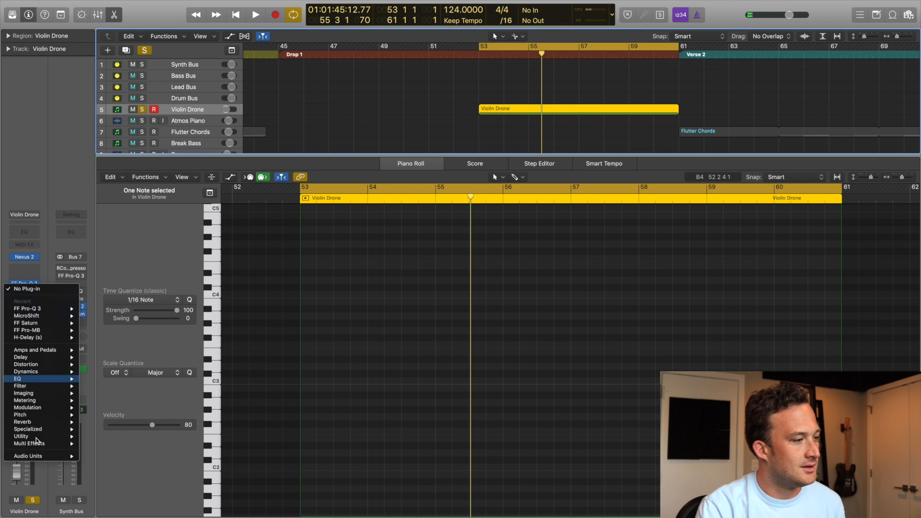
mouse_move(28, 456)
mouse_move(113, 496)
mouse_move(223, 512)
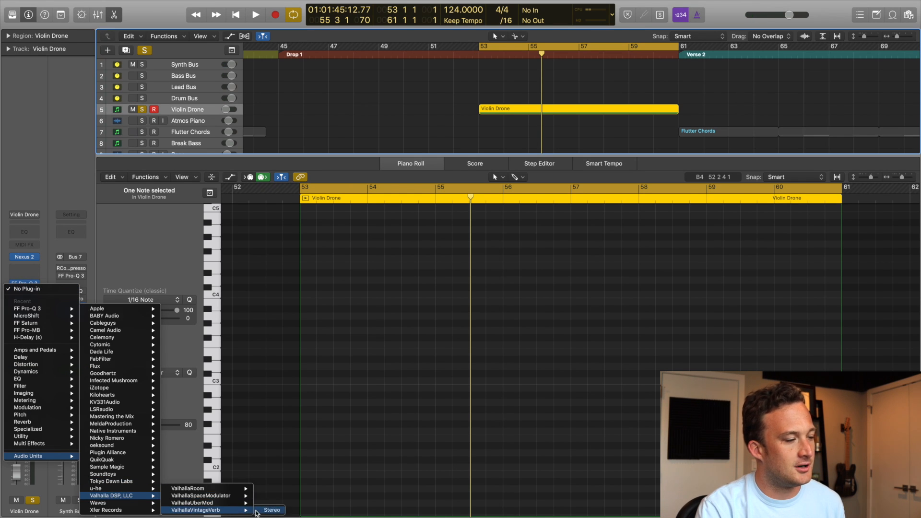
click(272, 510)
- Set the reverb to 51.2% mix, 260 Hz low cut and 6310 Hz high cut during playback, and close the plug-in window
key(space)
drag(293, 211, 298, 267)
drag(653, 263, 650, 229)
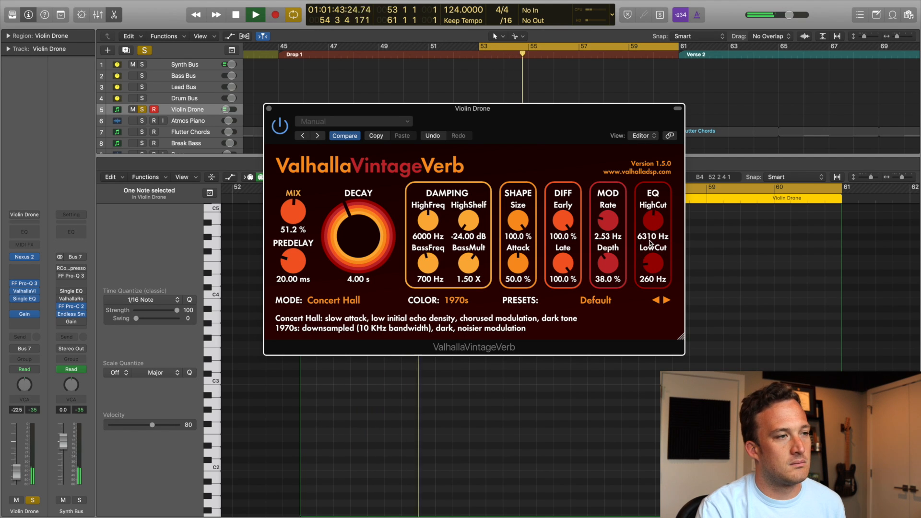
key(space)
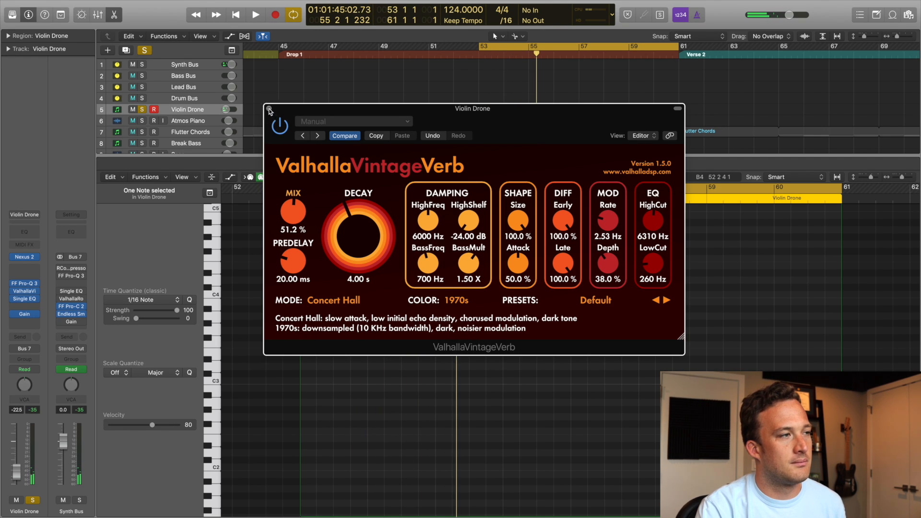
click(269, 109)
- Unsolo Violin Drone, play it in the full mix and close the Piano Roll
click(142, 114)
key(space)
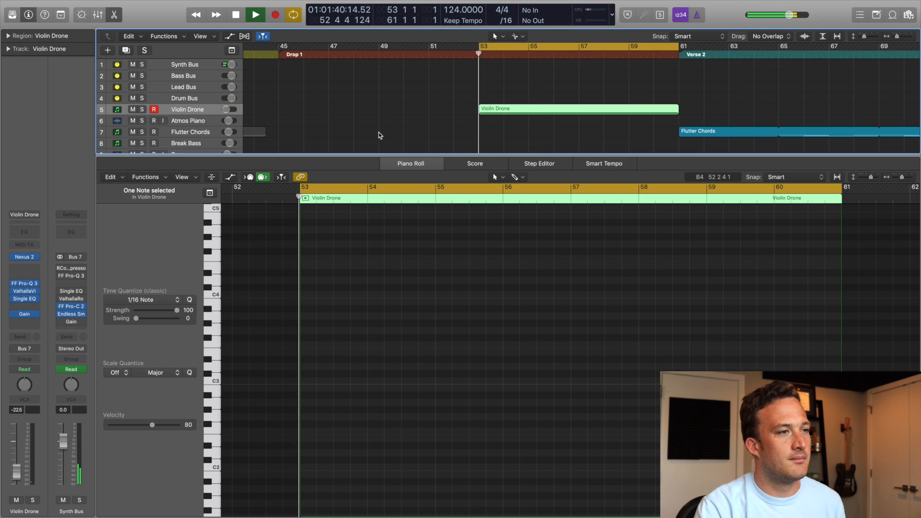
click(380, 107)
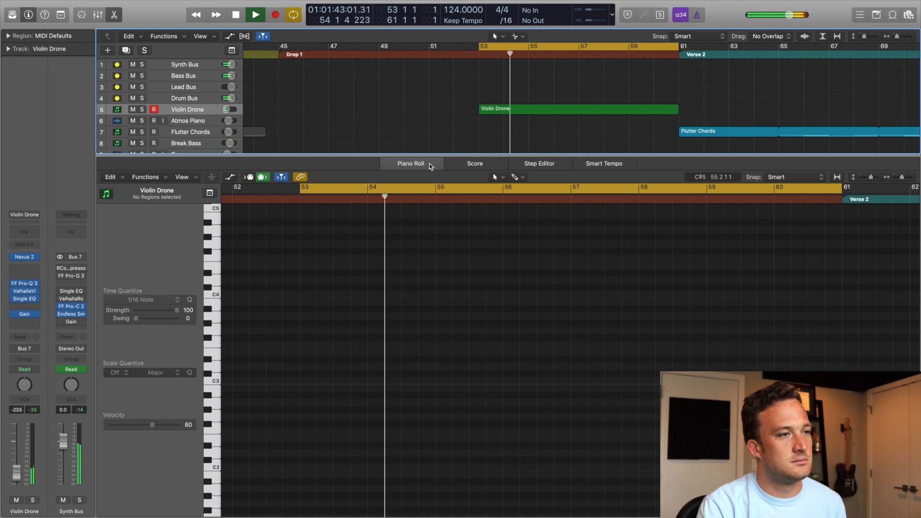
key(e)
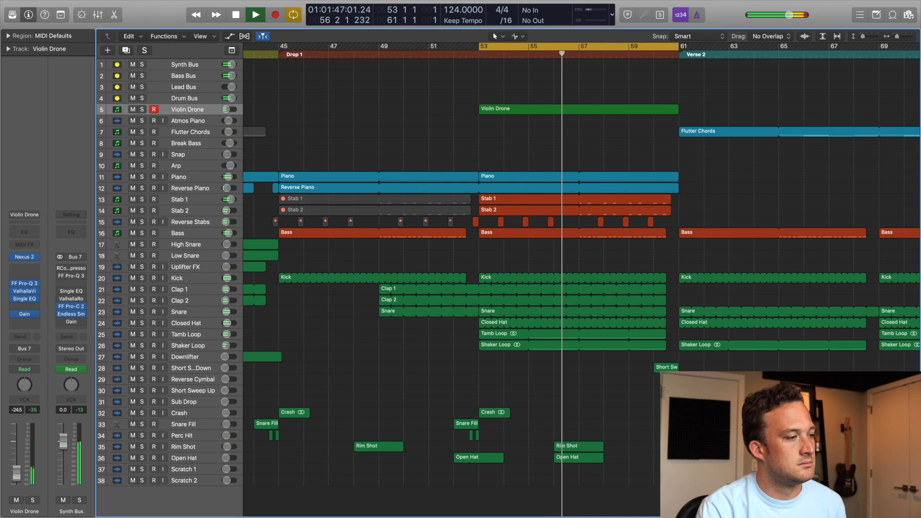
- Compare the mix with Violin Drone muted and unmuted, lowering its volume to -25.0 dB
click(132, 111)
click(133, 111)
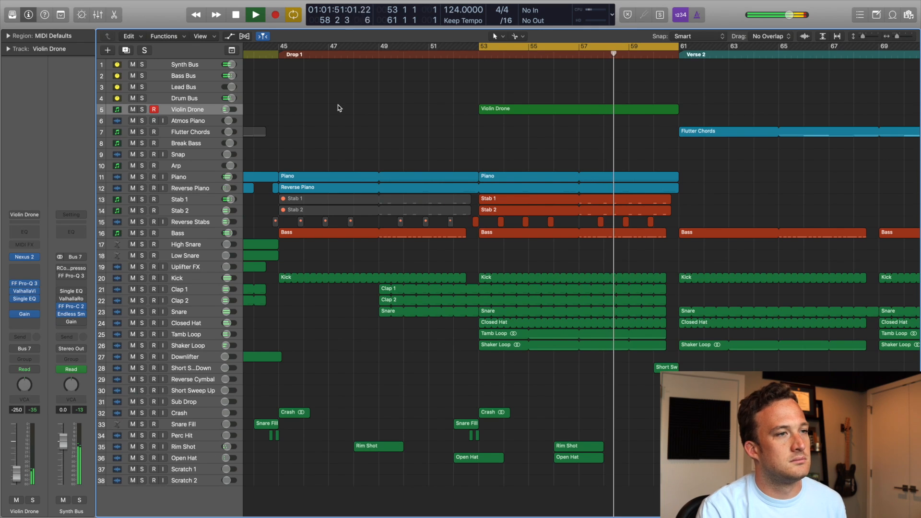
key(space)
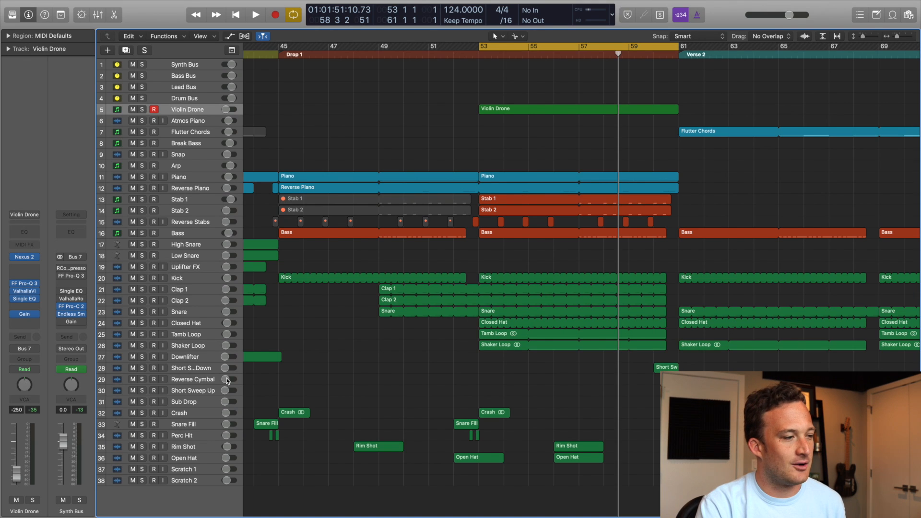
- Add a software instrument track below Violin Drone and load the Choir Drone channel strip setting on it
double_click(176, 504)
drag(176, 481, 177, 121)
click(24, 192)
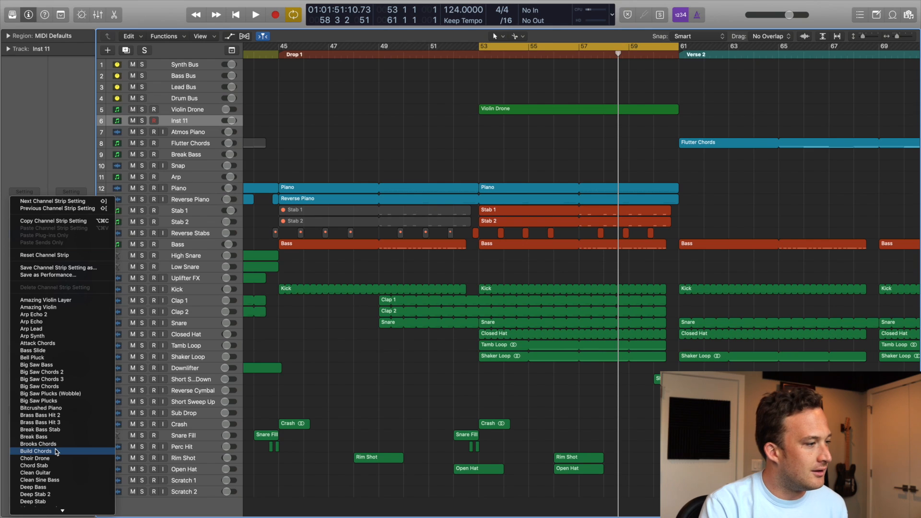
scroll(56, 452, down, 3)
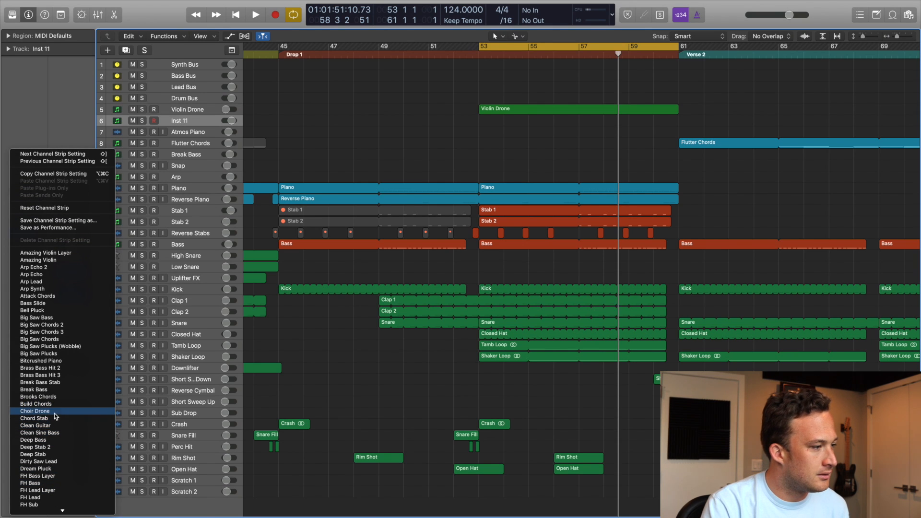
click(56, 411)
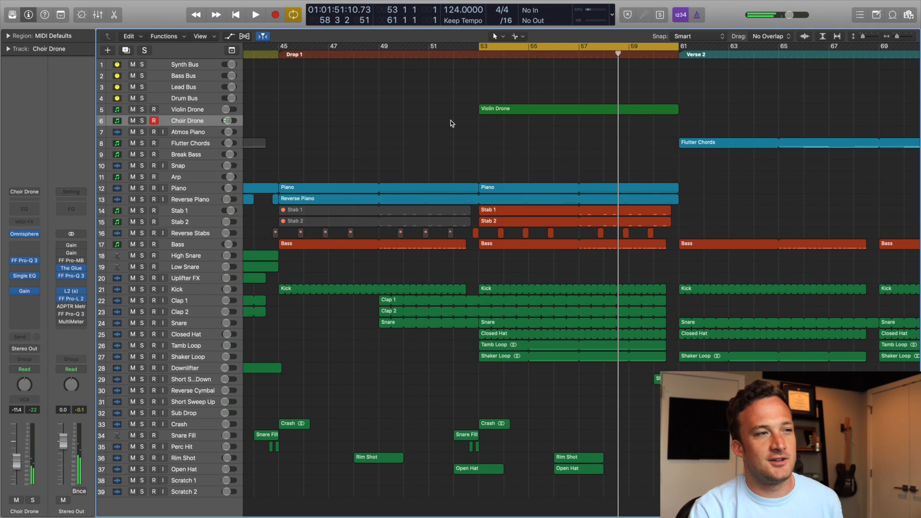
- Copy the Violin Drone region onto the Choir Drone track at bar 53 and play it soloed
drag(500, 108, 500, 120)
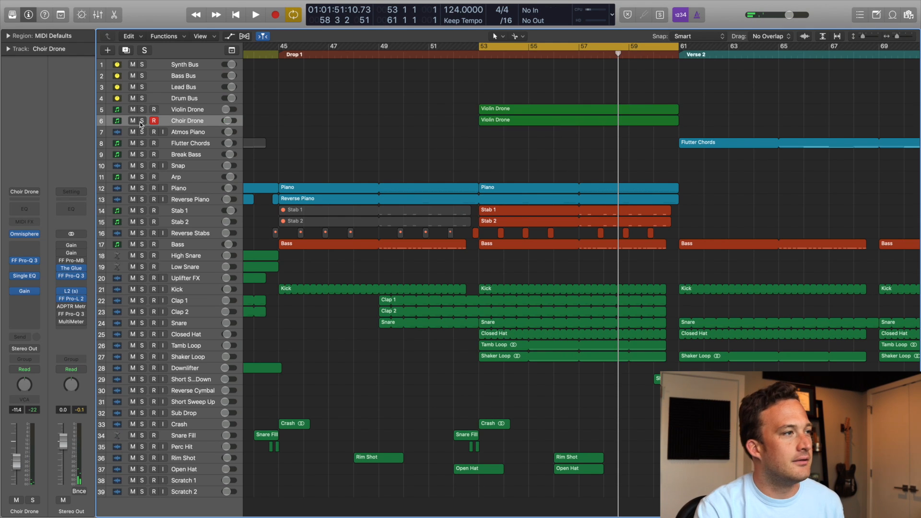
click(142, 121)
key(shift+space)
key(space)
- Transpose the note in the Choir Drone track's copied region down one octave to E4 and play it back
click(499, 123)
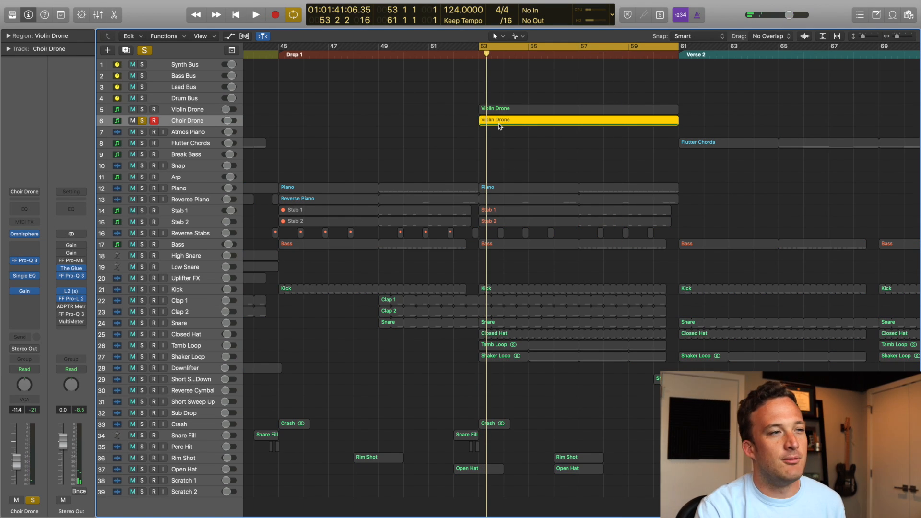
key(p)
click(482, 238)
key(super+a)
key(alt+shift+Down)
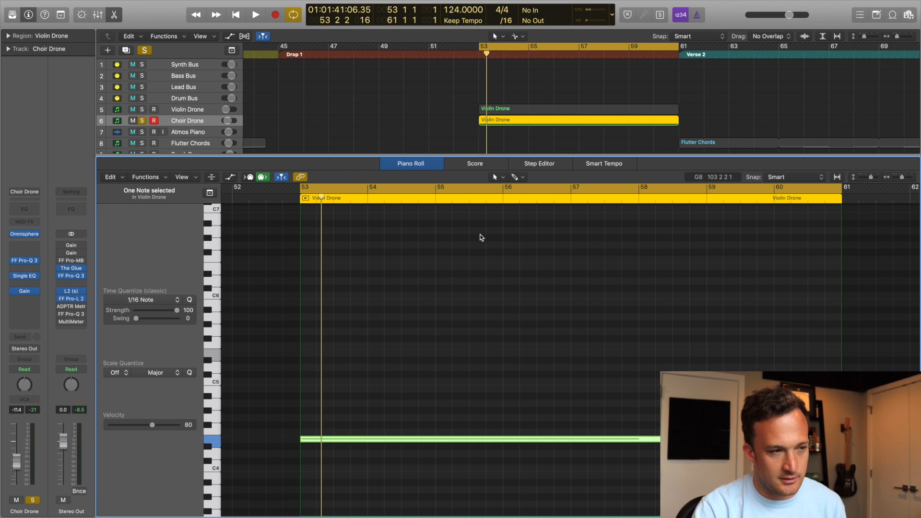
key(p)
click(432, 138)
key(space)
key(space)
- Solo Violin Drone together with Choir Drone and lower the Choir Drone volume to -18.0 dB during playback
click(142, 109)
key(space)
drag(18, 462, 17, 469)
key(space)
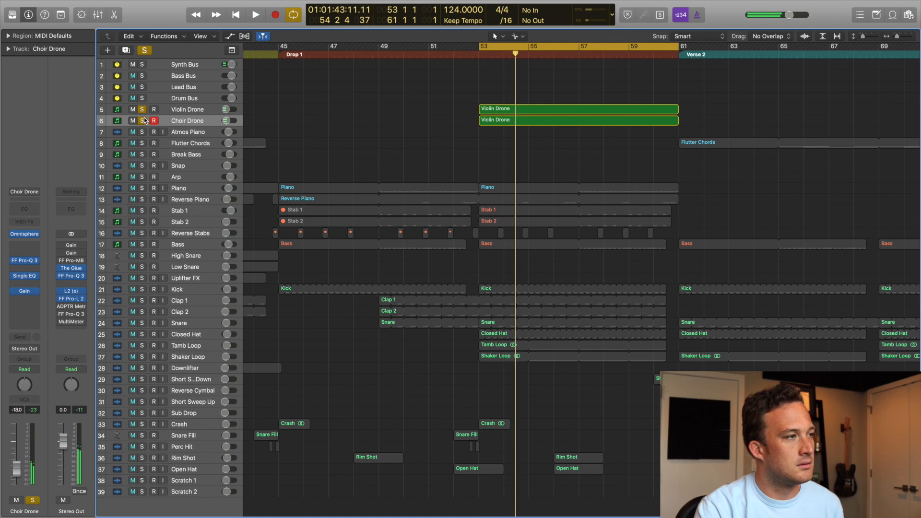
- Clear all solos, play the full mix and lower the Choir Drone volume to -21.0 dB
alt+click(142, 121)
key(space)
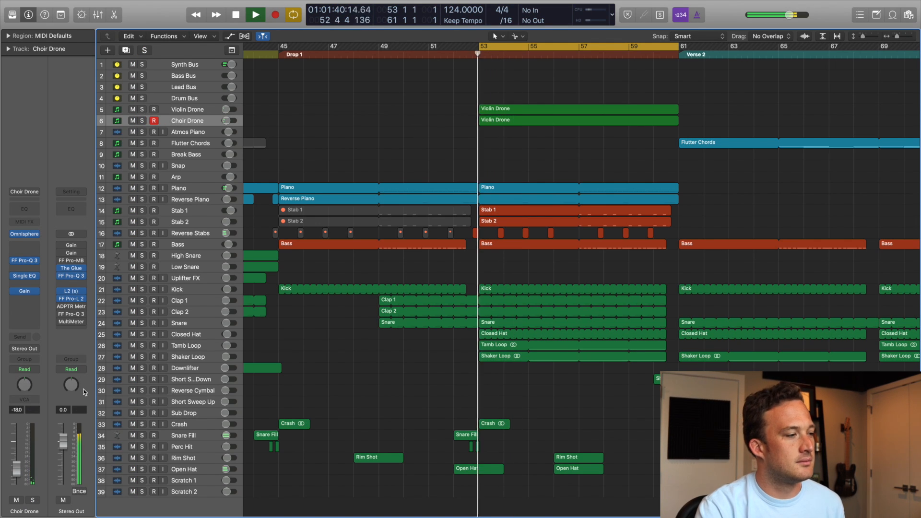
drag(17, 469, 17, 471)
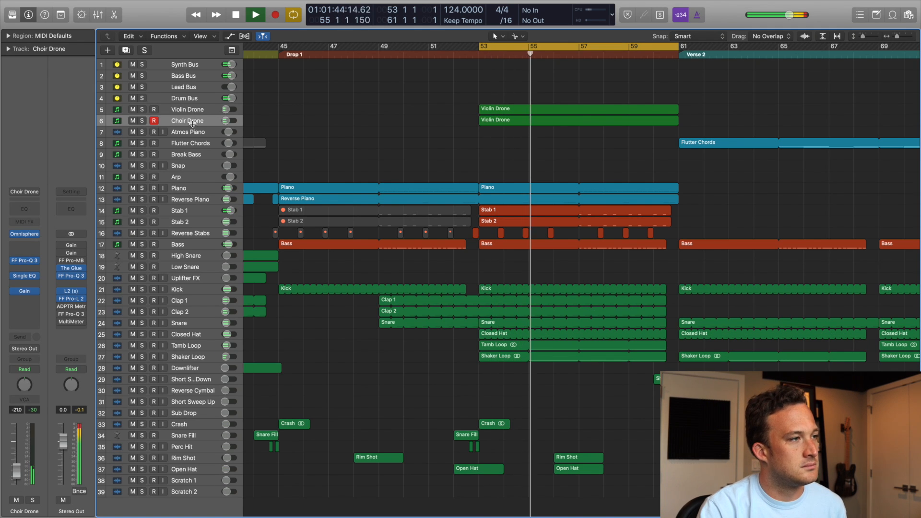
- Lower both drone tracks' volumes together, taking Violin Drone to -26.5 dB and Choir Drone to -22.5 dB
shift+click(197, 110)
drag(230, 113, 228, 113)
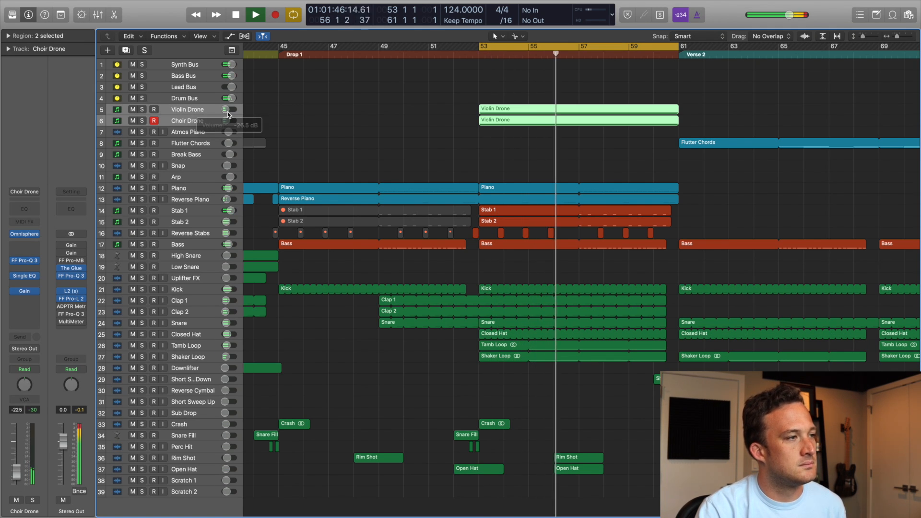
- Compare the mix without and with the two drone tracks by muting and unmuting them during playback
click(133, 110)
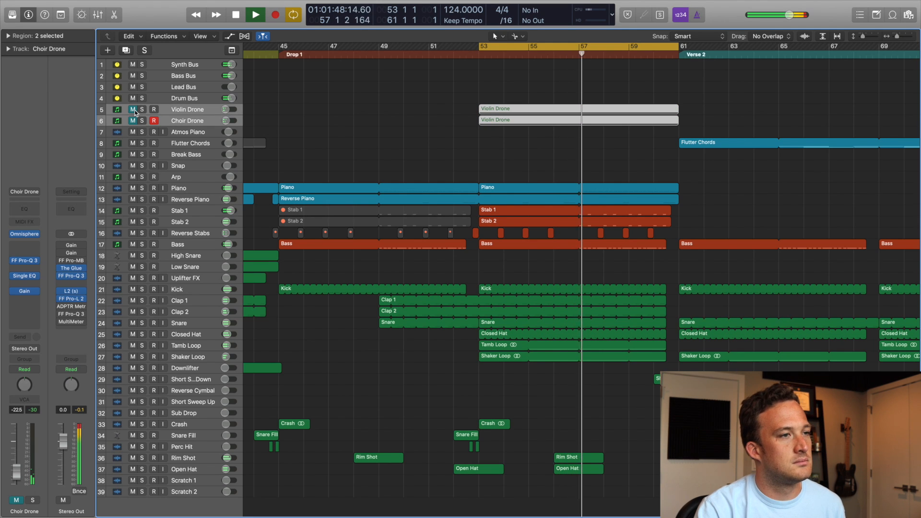
click(134, 110)
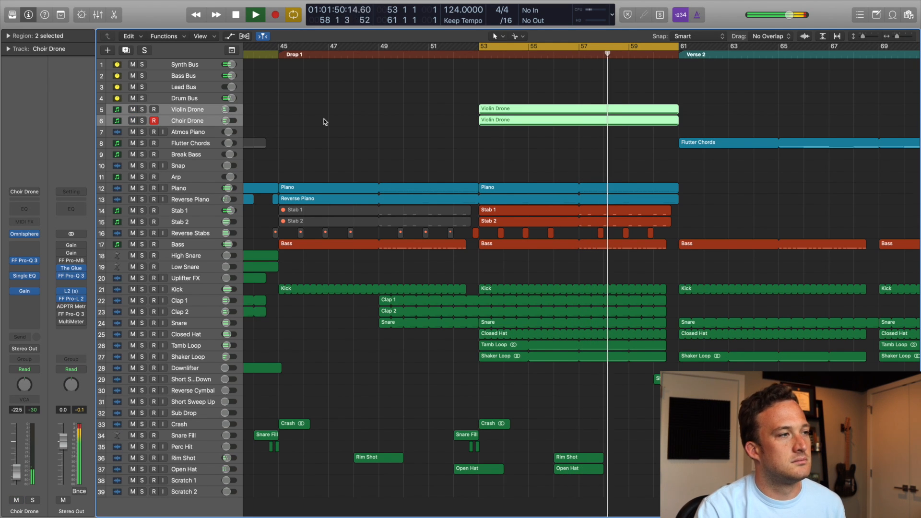
key(space)
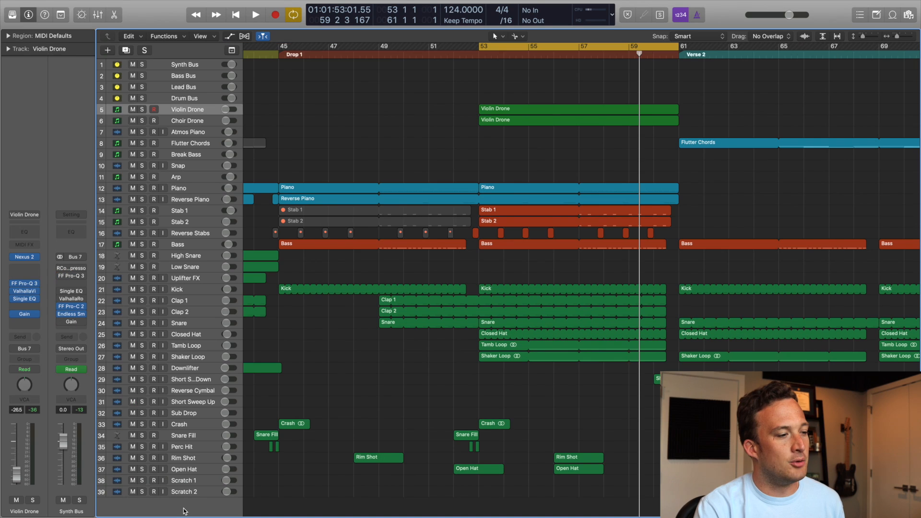
- Create a new software instrument track beneath Choir Drone and load the Arp Synth channel strip setting on it
double_click(184, 511)
drag(185, 504, 187, 132)
click(25, 192)
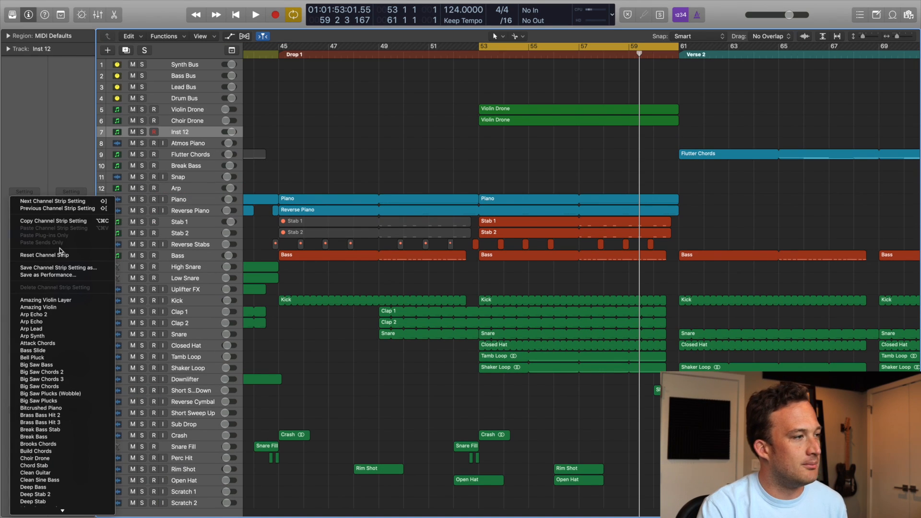
click(32, 335)
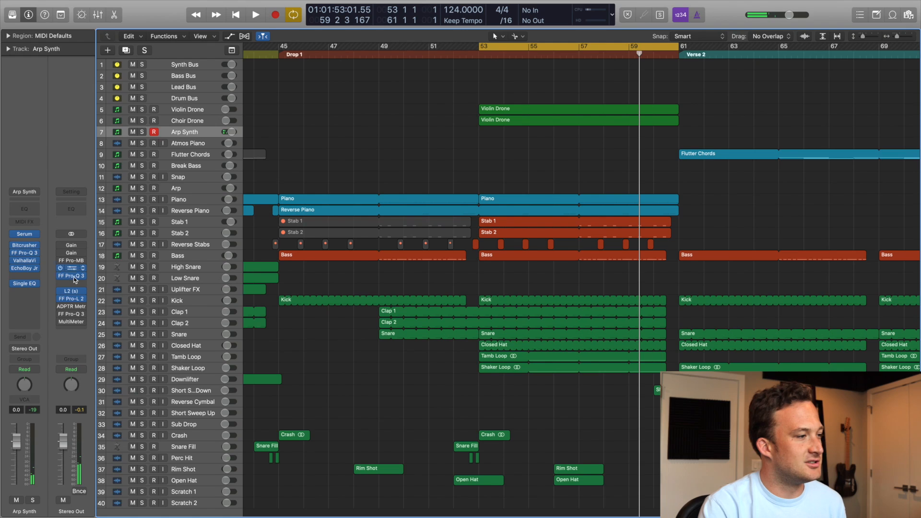
- Route the outputs of the Arp Synth and Choir Drone tracks to Bus 7, the Synth Bus
click(20, 351)
mouse_move(35, 382)
click(114, 275)
click(189, 124)
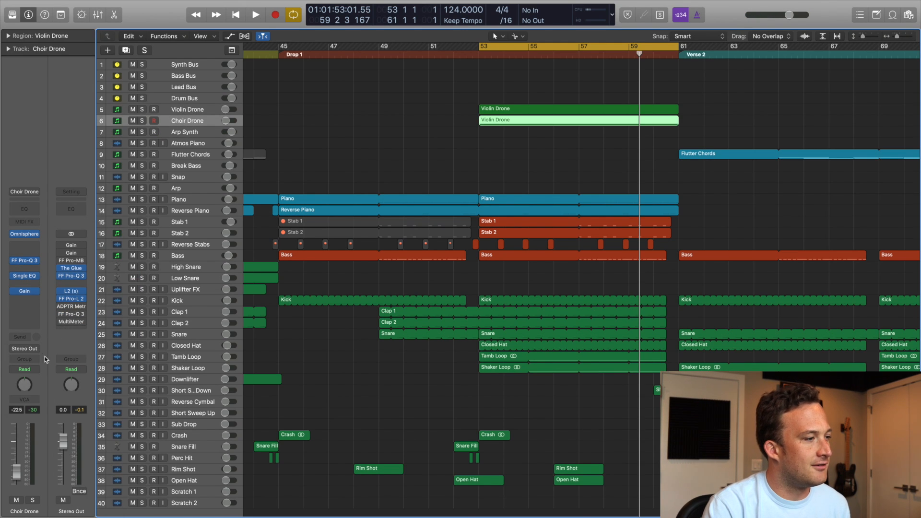
click(21, 349)
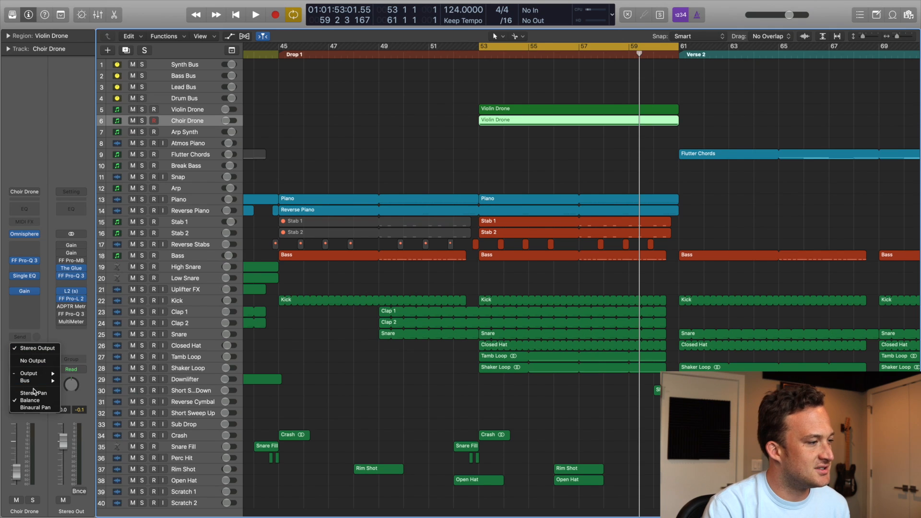
mouse_move(55, 382)
click(114, 276)
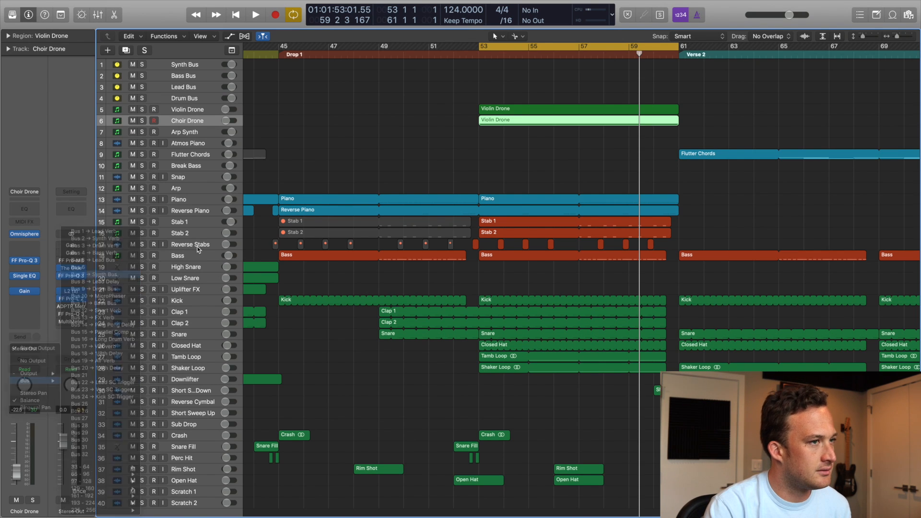
- Play the Drop 1 loop with the Arp Synth track armed and try out melody notes over it
key(space)
click(194, 134)
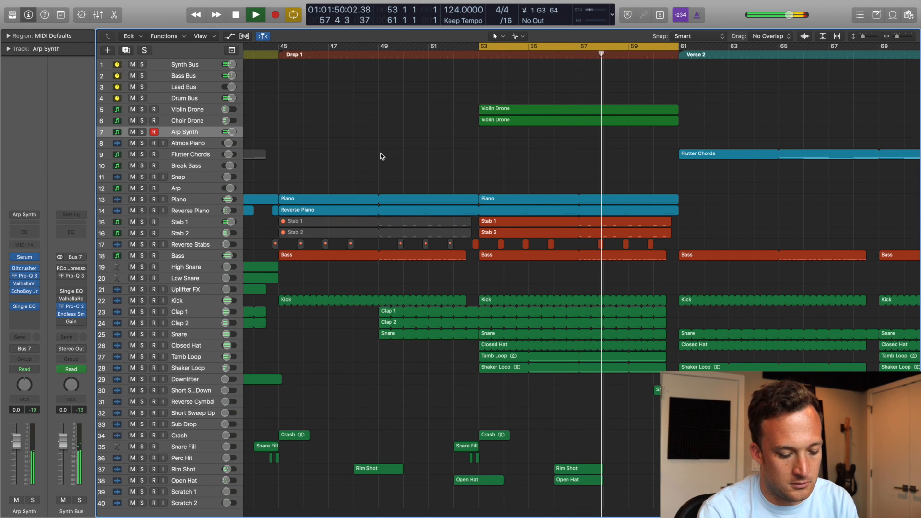
key(space)
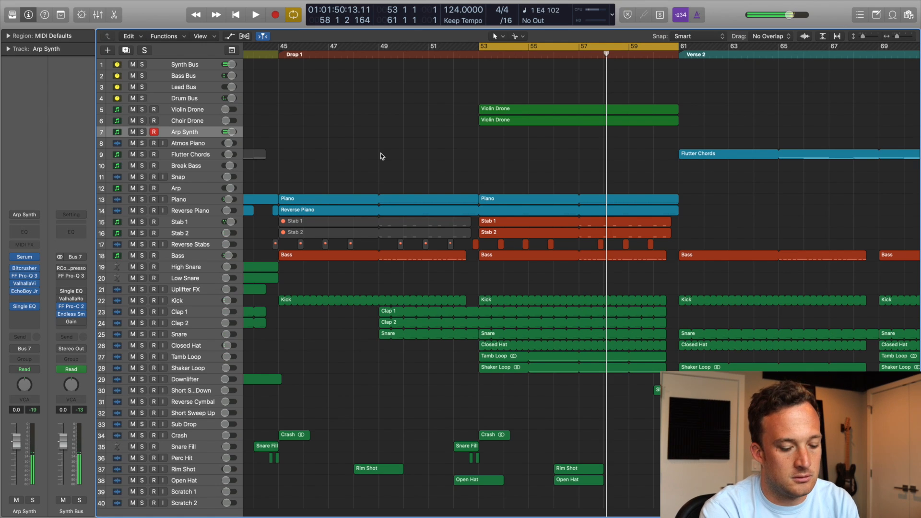
- Create an empty MIDI region at bar 53 on the Arp Synth track and place a short E4 note at its start
right_click(494, 134)
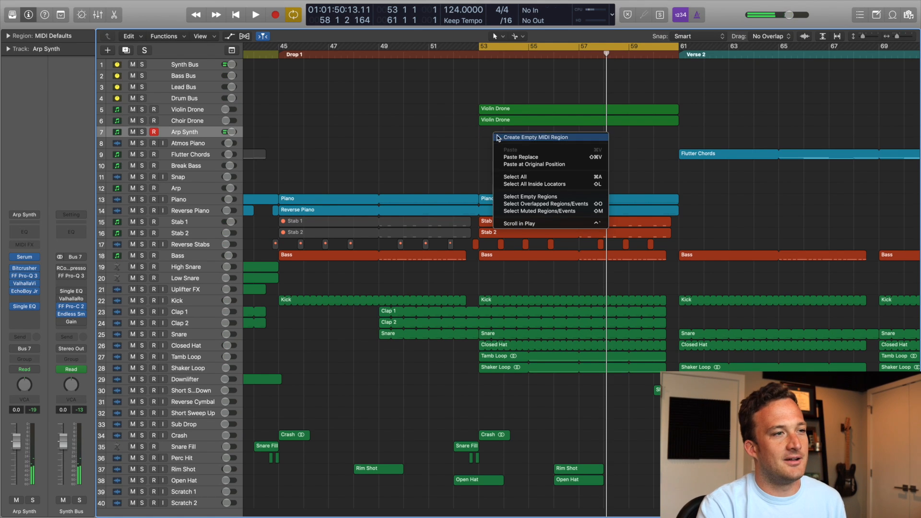
click(503, 136)
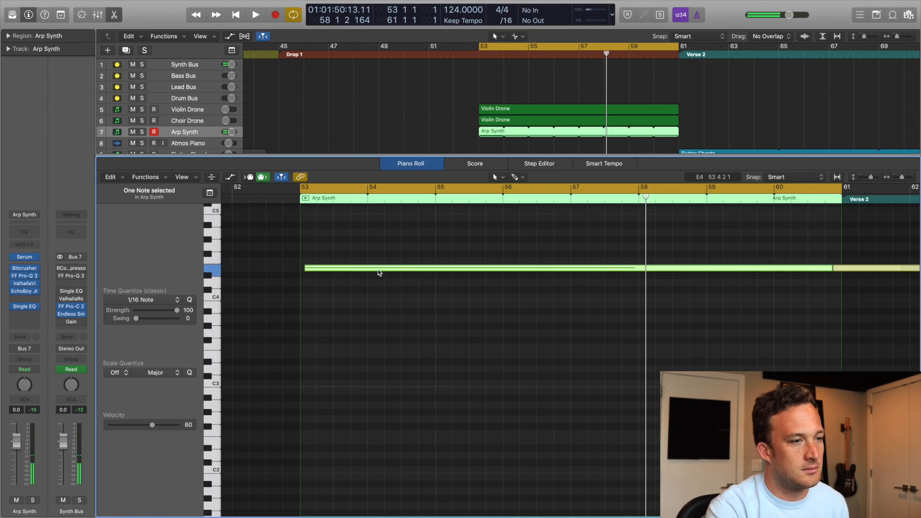
drag(376, 271, 305, 274)
drag(311, 270, 349, 270)
click(320, 265)
scroll(320, 265, up, 5)
scroll(319, 259, down, 4)
scroll(319, 255, left, 4)
key(Return)
- Copy the E4 note into a one-bar descending pattern of E4, D#4, B3 and G#3 that repeats twice
drag(341, 270, 359, 276)
drag(359, 276, 377, 303)
drag(377, 303, 396, 325)
drag(396, 325, 406, 269)
drag(406, 269, 425, 276)
mouse_move(424, 276)
mouse_down()
mouse_move(412, 281)
mouse_move(436, 278)
mouse_up()
drag(437, 277, 475, 328)
- Set the quantize swing of all eight arp notes to 80 and play the pattern back
drag(292, 235, 471, 363)
drag(136, 318, 182, 326)
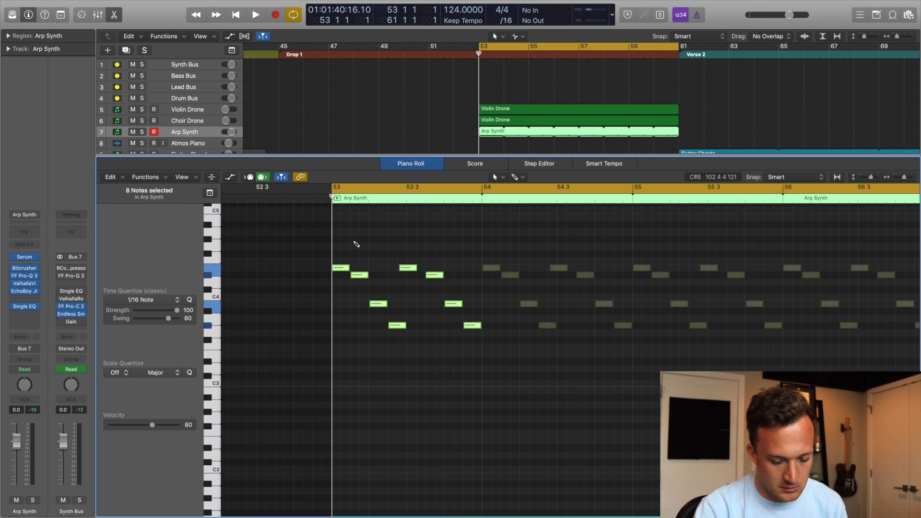
key(space)
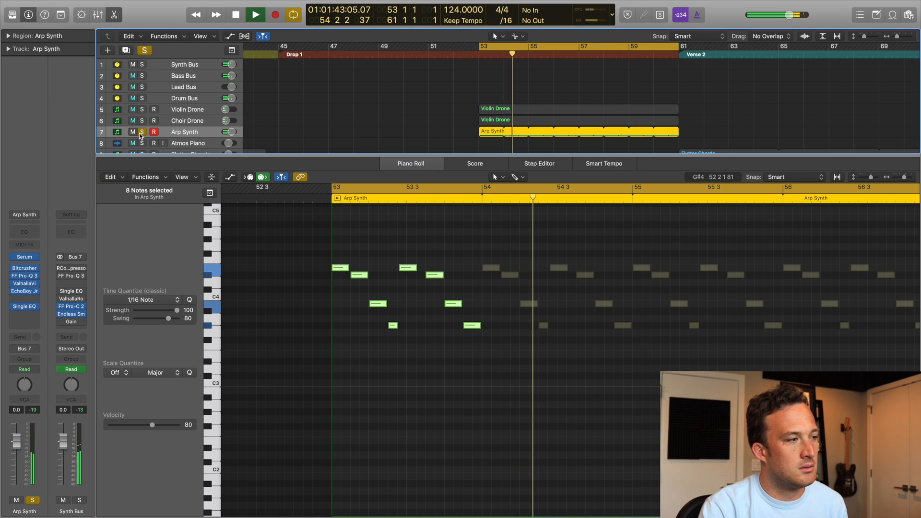
- Close the note editor and lower the Arp Synth volume to -1.0 dB while the full mix plays
key(e)
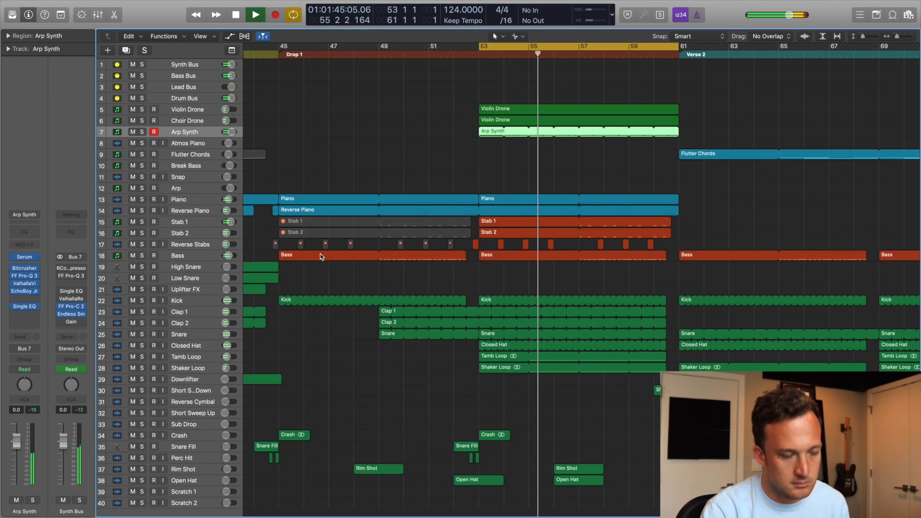
key(XF86AudioRaiseVolume)
click(397, 145)
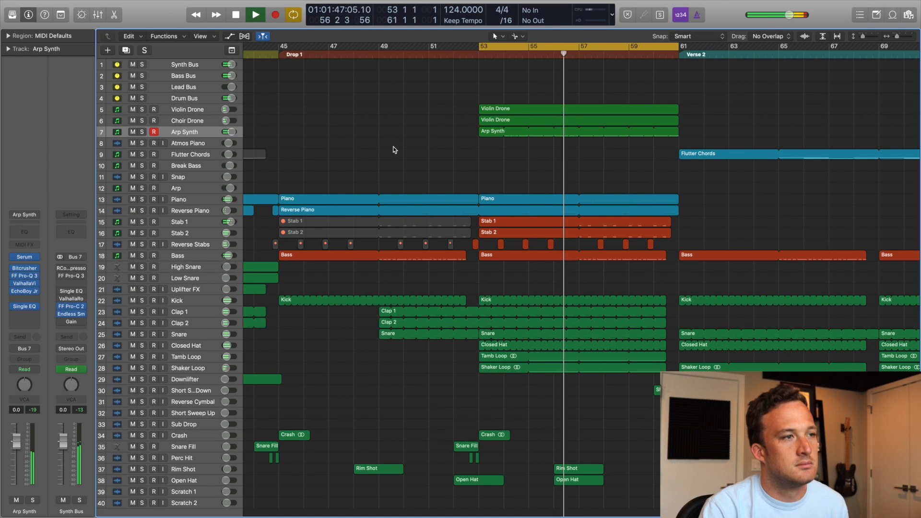
drag(16, 440, 16, 443)
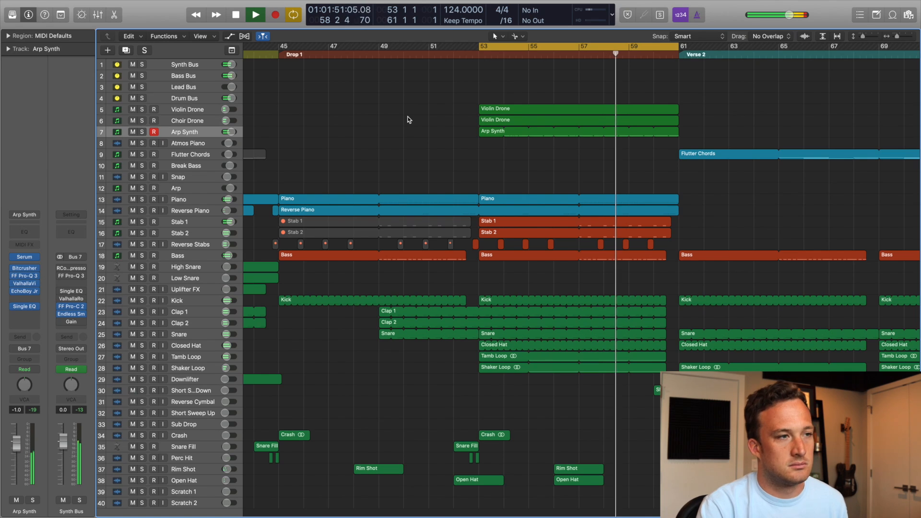
key(space)
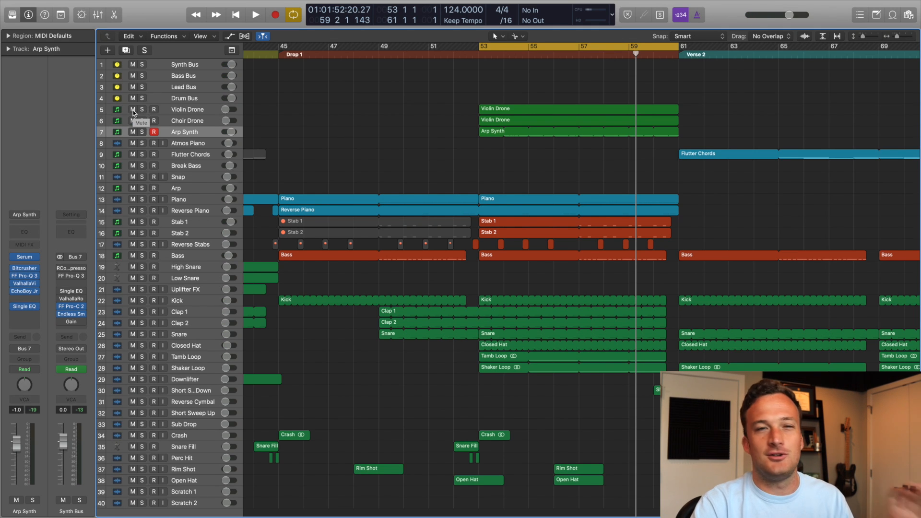
- Play the loop and compare the drop without and with Violin Drone, Choir Drone and Arp Synth by muting and unmuting them together
key(space)
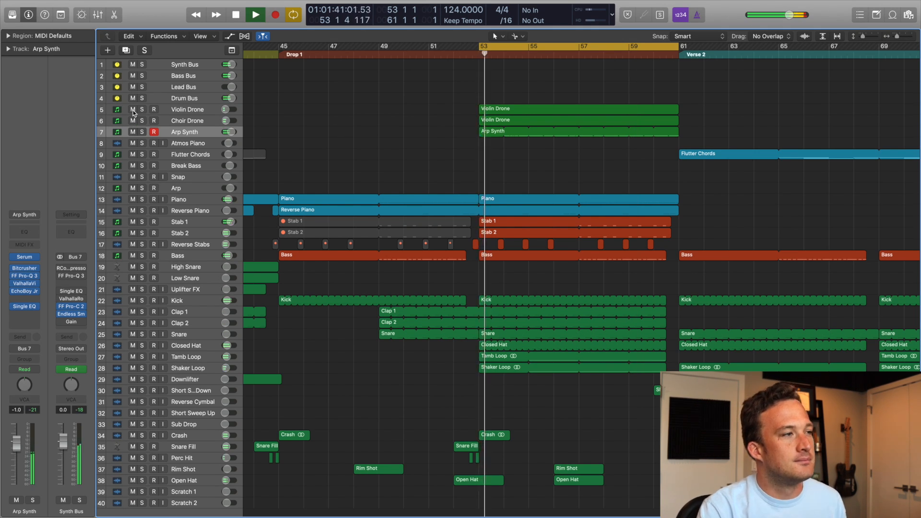
drag(133, 111, 133, 137)
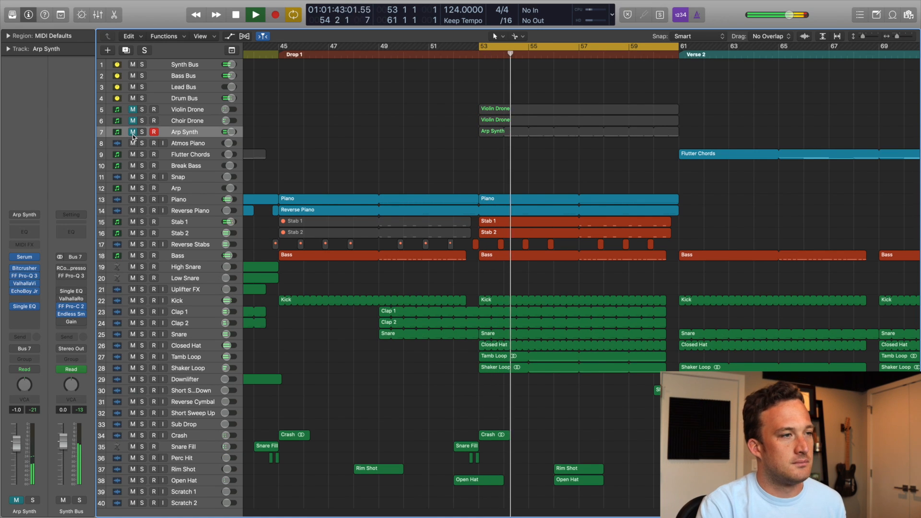
drag(133, 111, 133, 132)
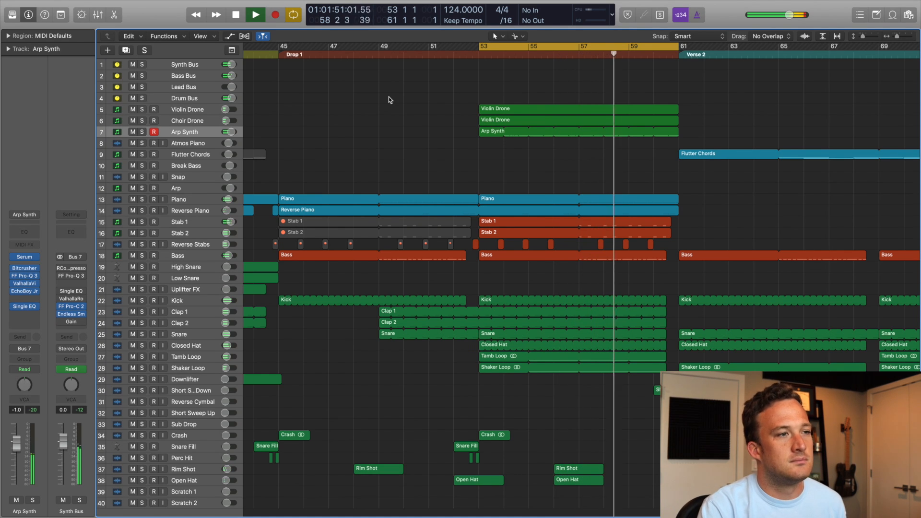
key(space)
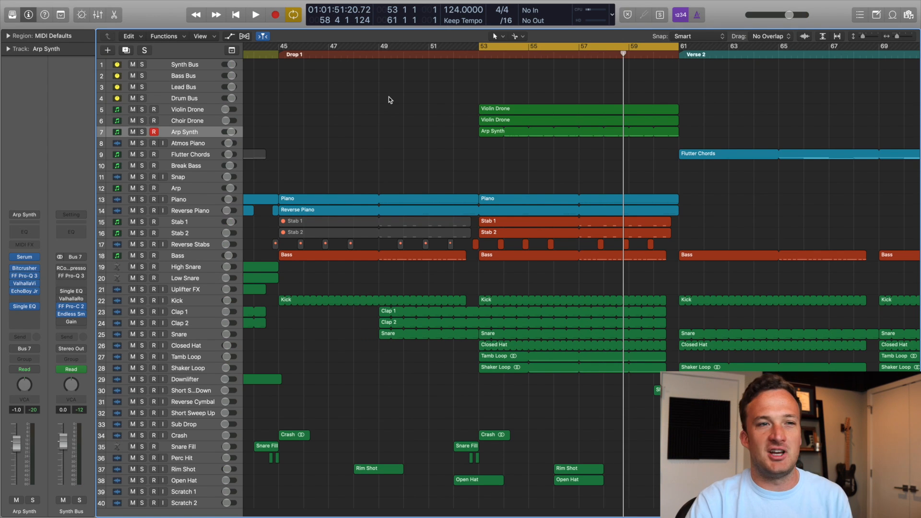
- Browse from the Music folder through Drums/FX, House and KSHMR Vol. 3 to the vocal energy booster samples and preview the first one
key(f)
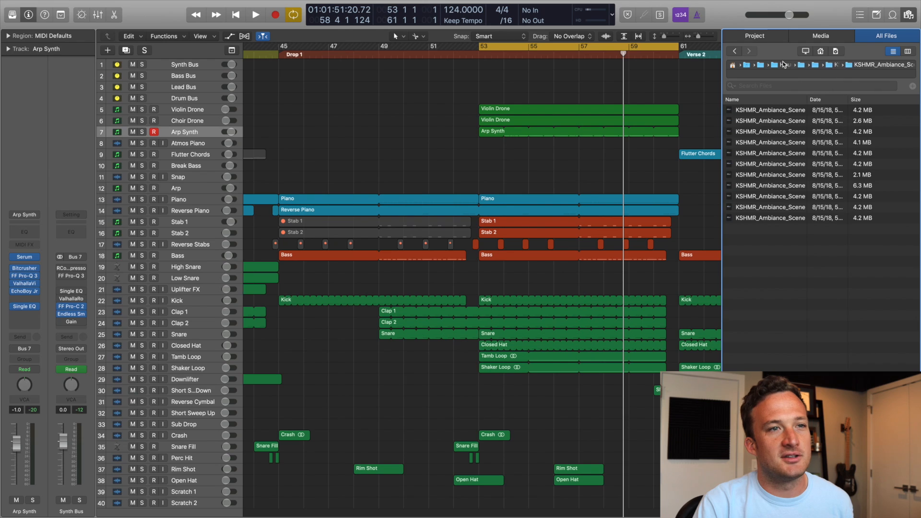
click(753, 65)
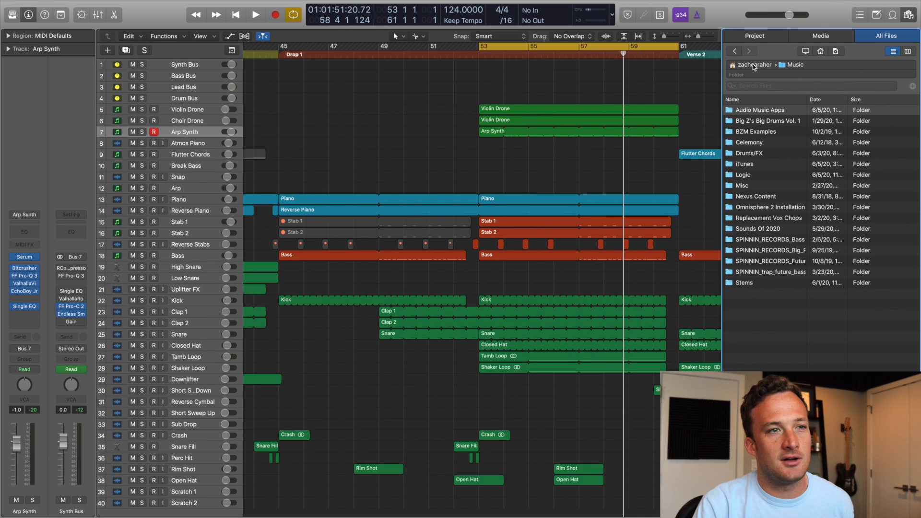
double_click(746, 154)
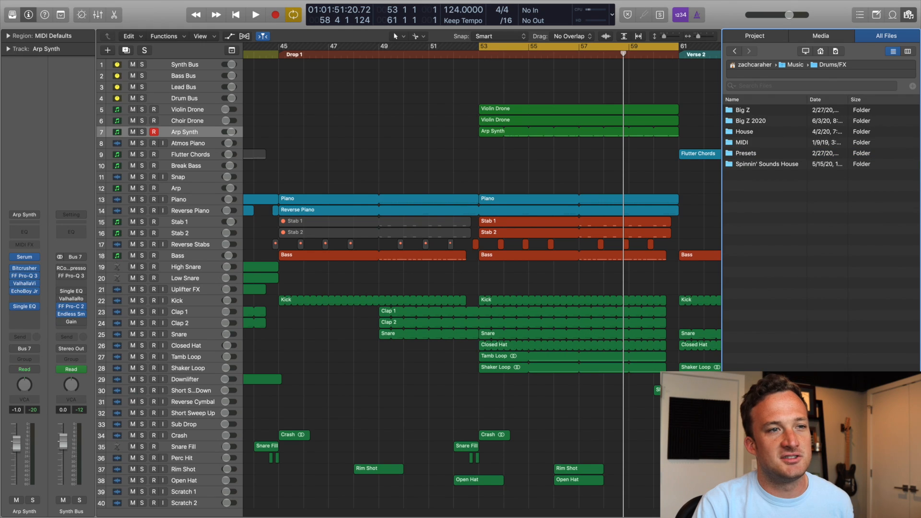
double_click(744, 132)
double_click(754, 152)
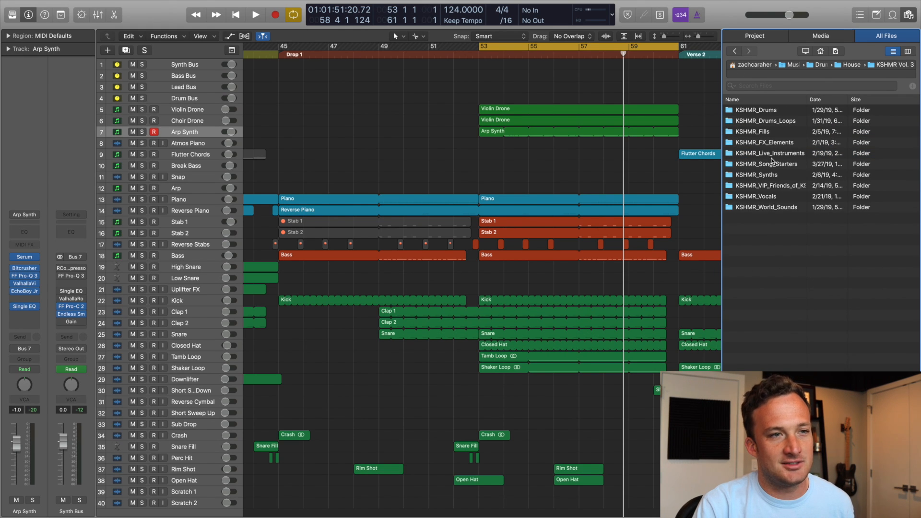
double_click(761, 196)
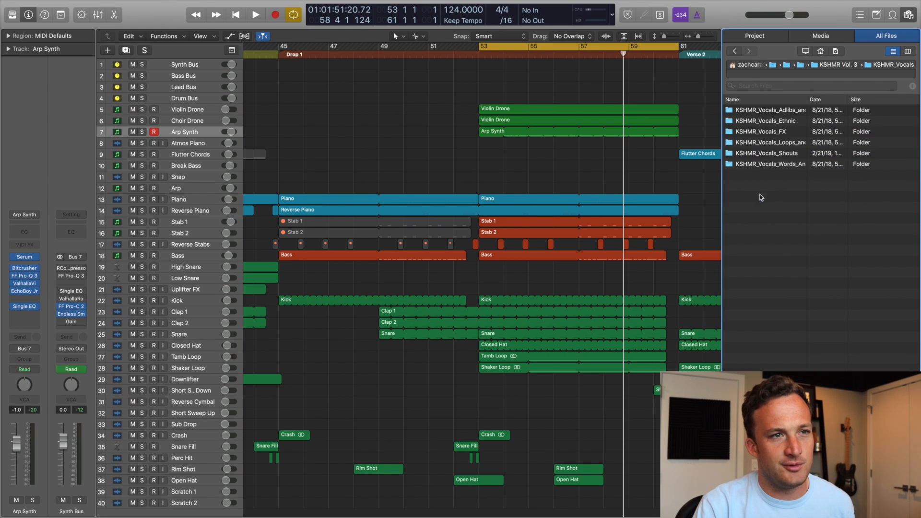
double_click(767, 143)
double_click(784, 114)
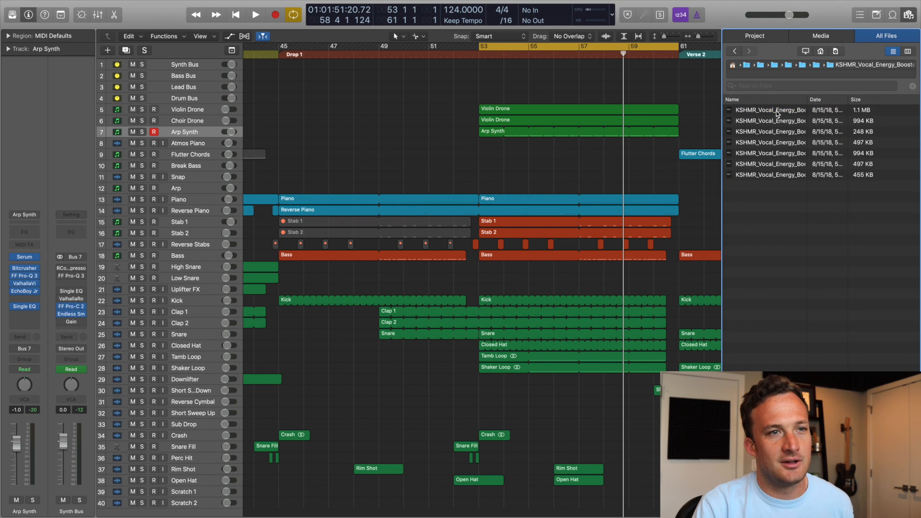
click(777, 113)
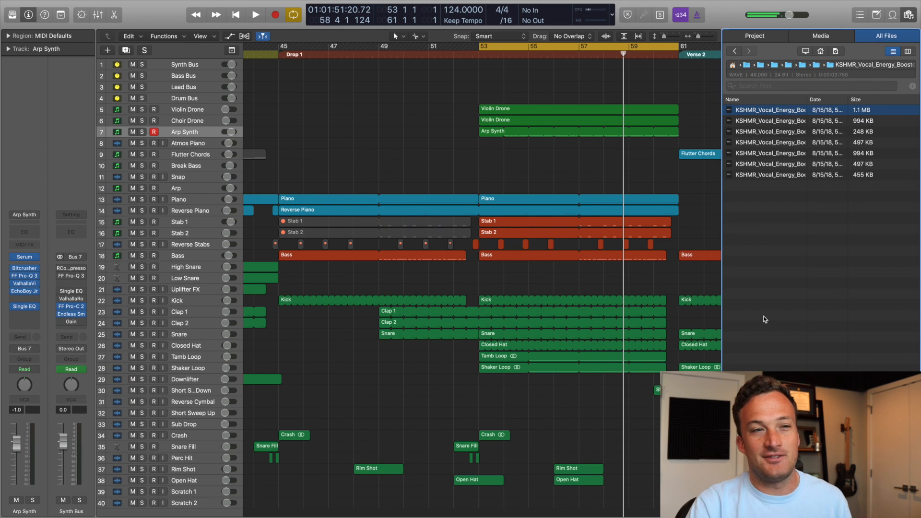
- Add the KSHMR vocal energy booster "Ahh" sample on a new track beneath Arp Synth, with its region starting at bar 53
scroll(528, 259, down, 2)
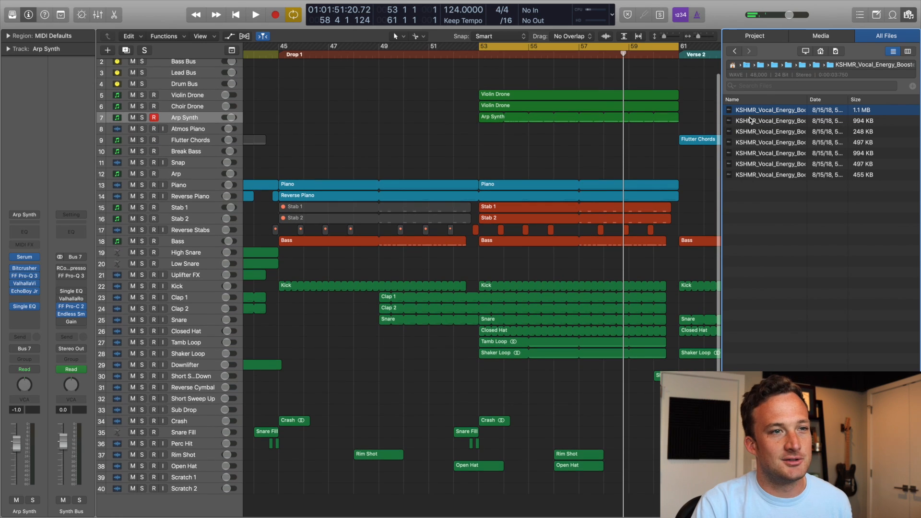
drag(767, 109, 474, 499)
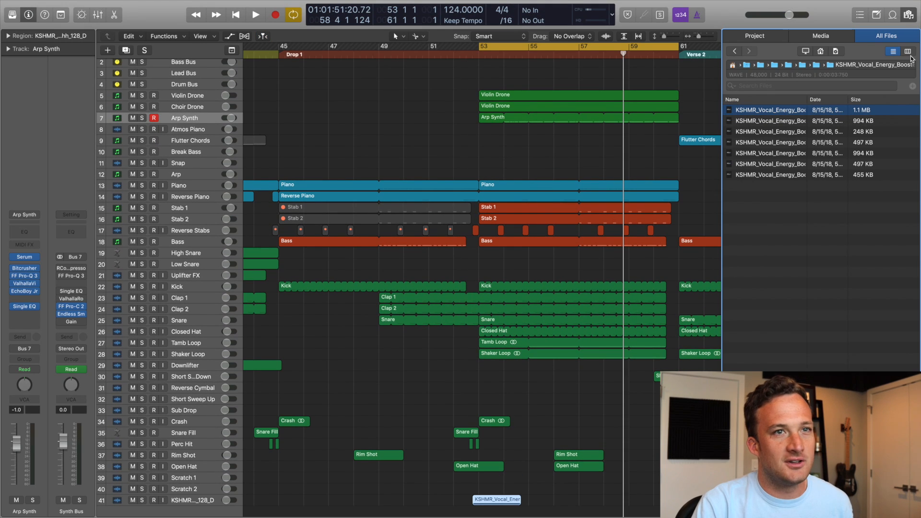
click(906, 15)
drag(176, 503, 219, 129)
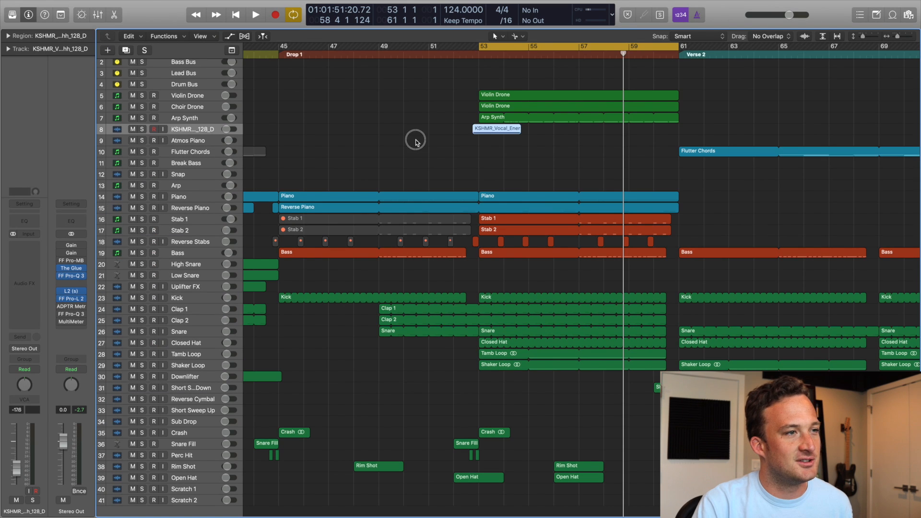
drag(493, 128, 499, 129)
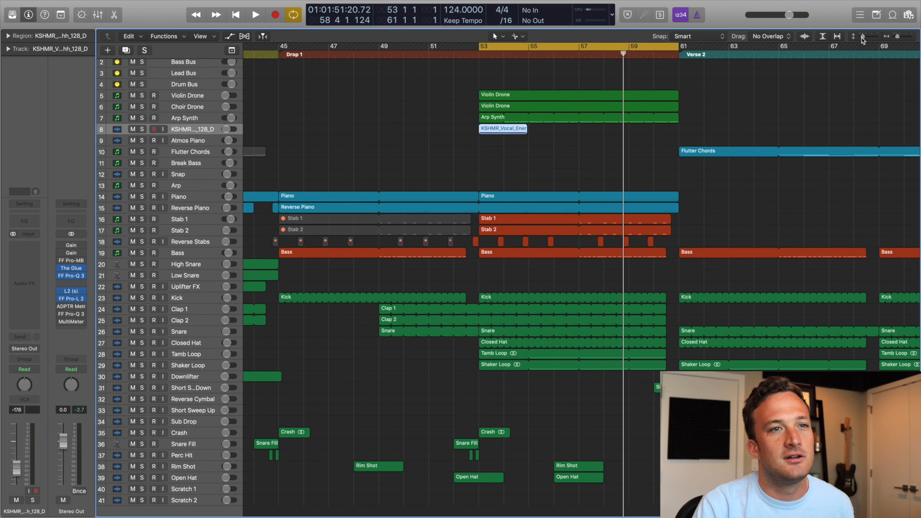
- Enlarge the tracks, time-stretch the vocal region to two bars and loop it to about bar 61
drag(862, 41, 867, 40)
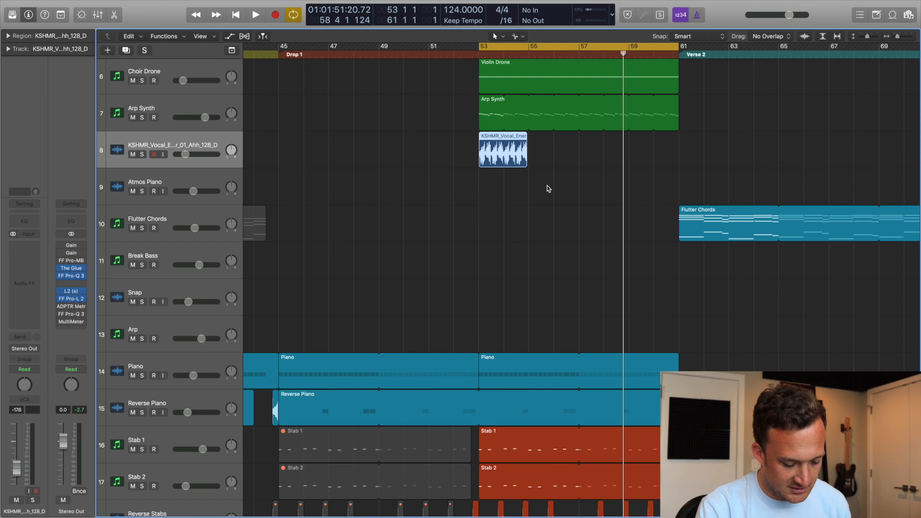
key(alt+super+b)
click(547, 186)
click(445, 224)
drag(529, 137, 682, 185)
click(379, 144)
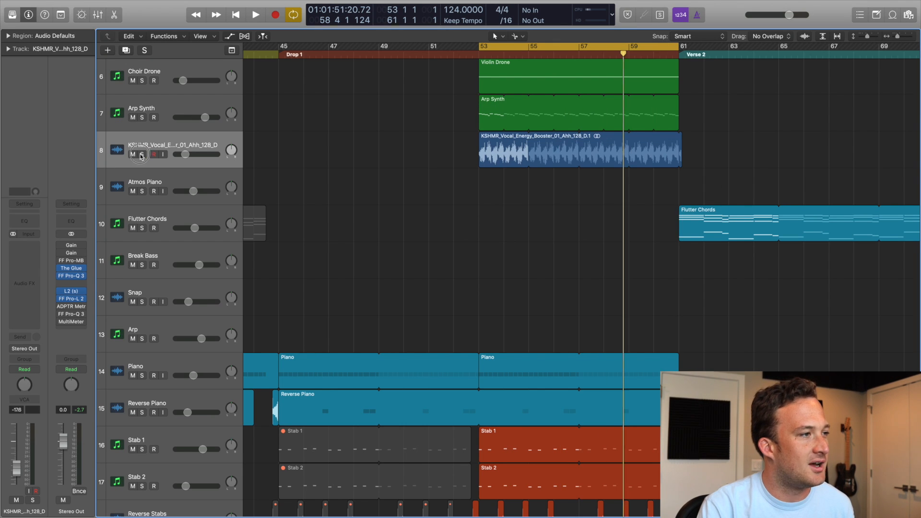
- Solo the vocal energy booster track, transpose its region up 2 semitones and audition it
click(142, 154)
click(6, 37)
drag(59, 85, 59, 82)
click(453, 145)
key(space)
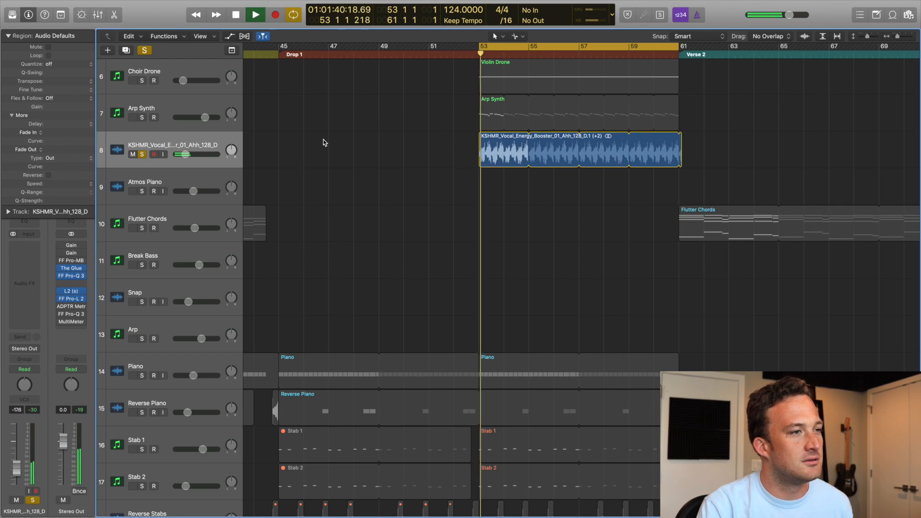
click(7, 36)
key(space)
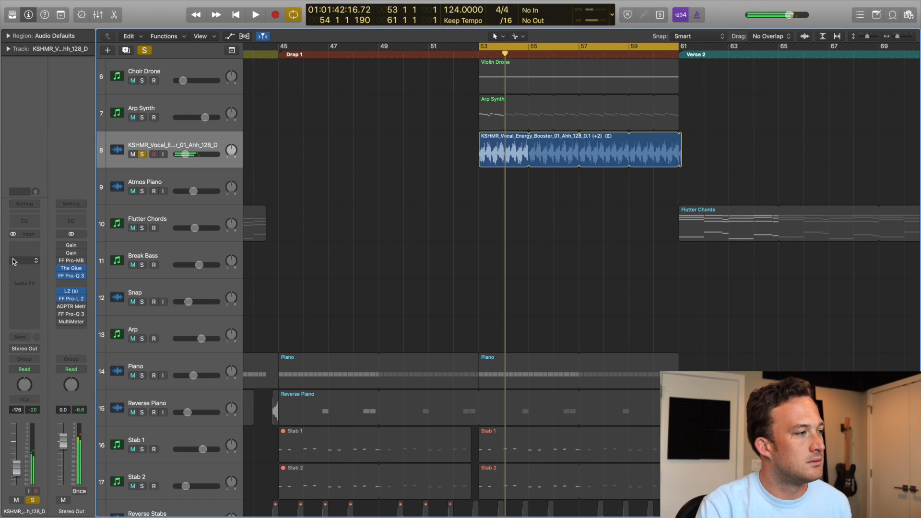
- Insert FF Pro-Q 3 on the vocal track with a 30 dB/oct low cut at about 452 Hz, then play it unsoloed in the mix
click(23, 258)
click(98, 285)
click(59, 139)
drag(80, 139, 196, 146)
scroll(173, 141, up, 3)
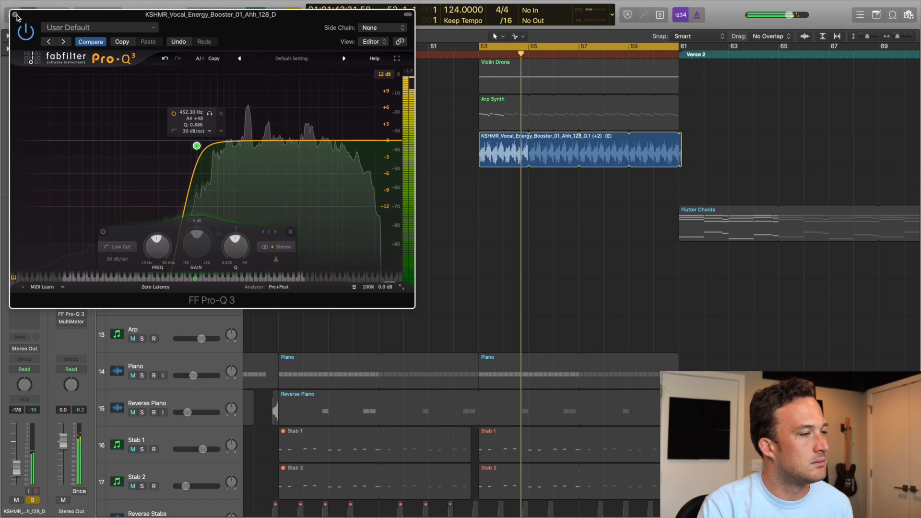
click(15, 14)
key(space)
key(s)
key(space)
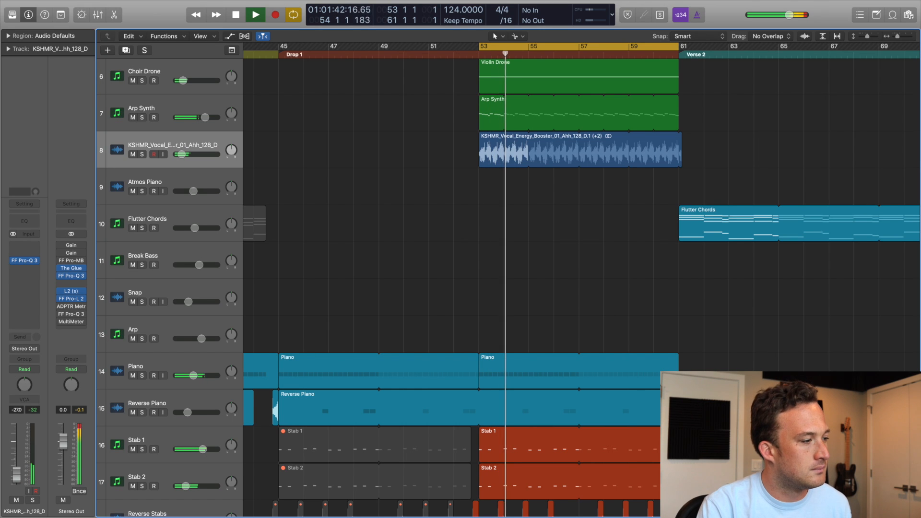
- Compare the drop with and without the vocal energy booster, then delete its region and track
key(z)
key(c)
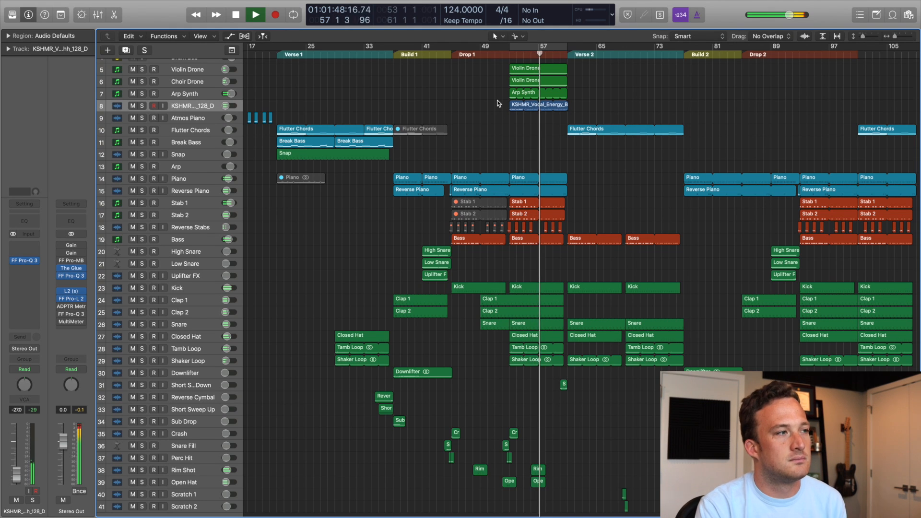
click(133, 106)
click(133, 106)
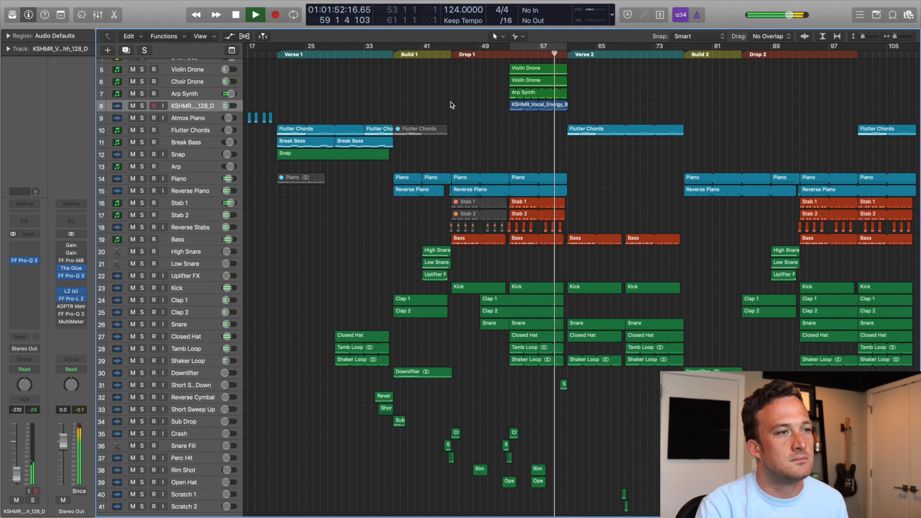
key(space)
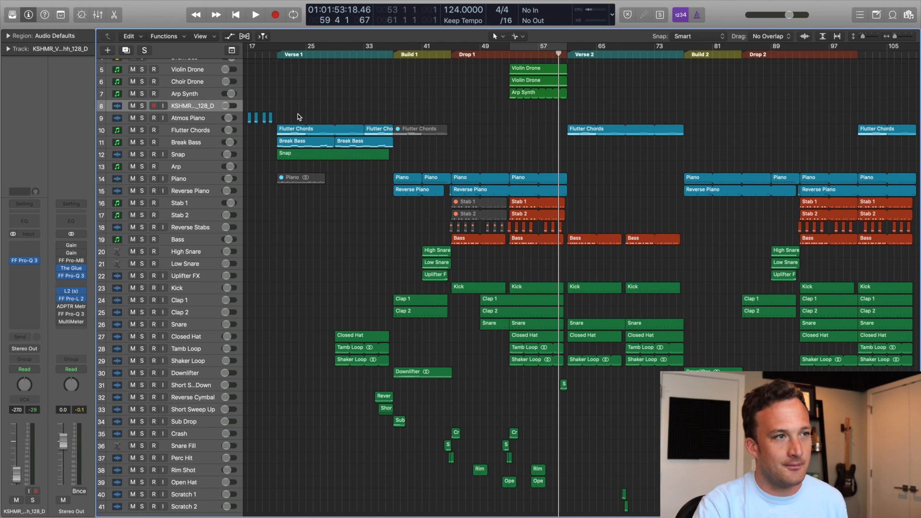
key(super+BackSpace)
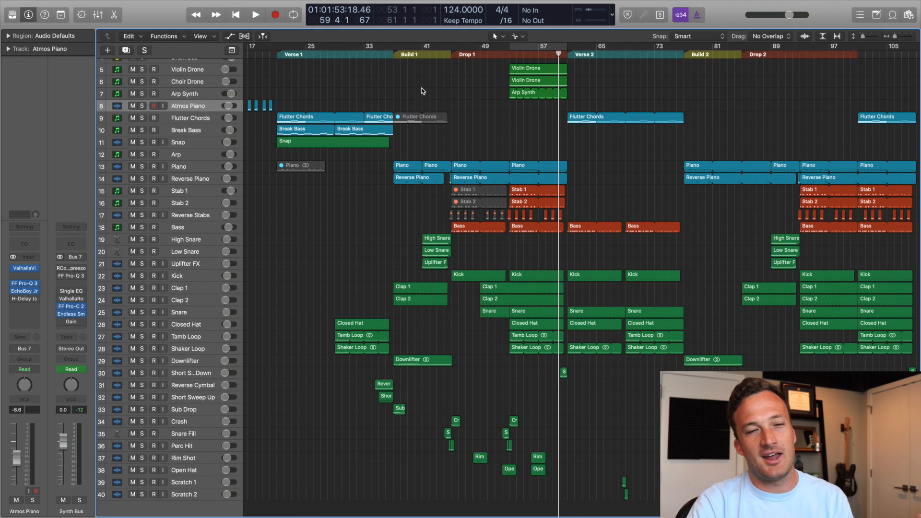
- Play the second half of Verse 1 from bar 29 into Build 1 to judge where the section feels empty
click(336, 57)
key(space)
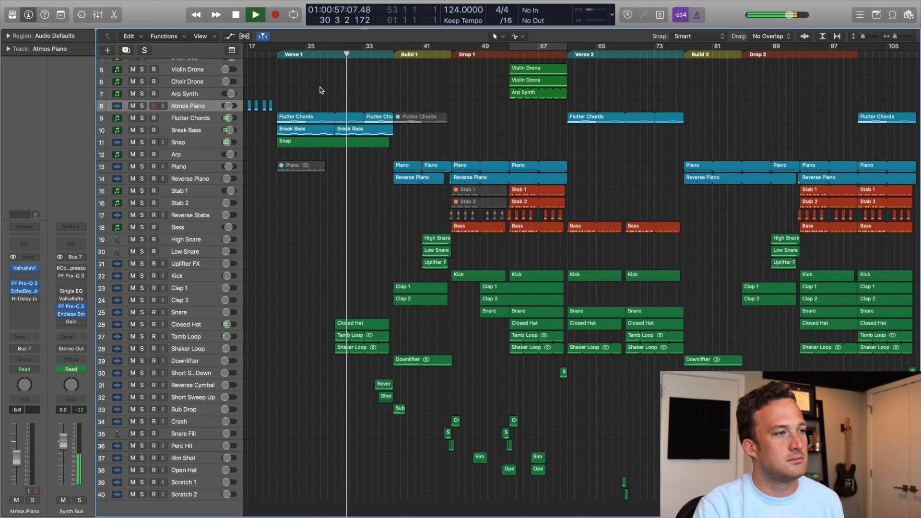
key(super+Right)
key(super+Right)
key(super+Right)
key(super+Right)
scroll(321, 90, left, 3)
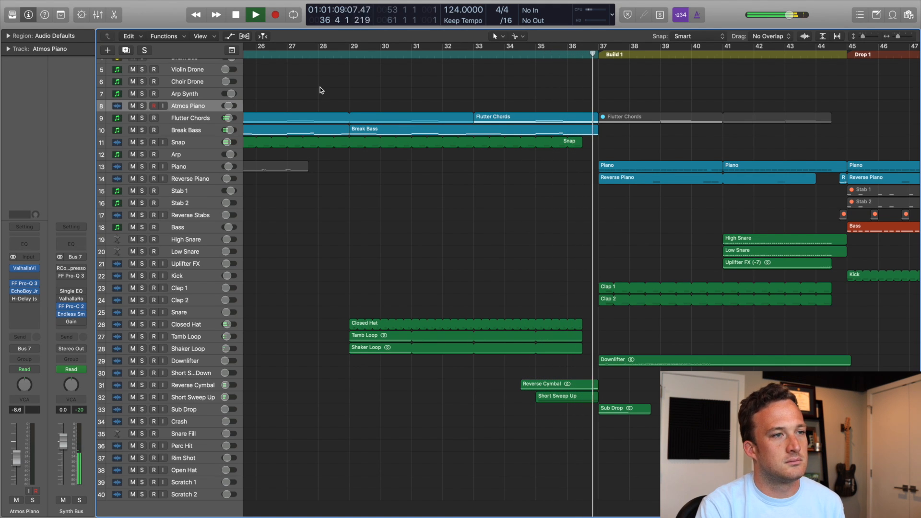
key(space)
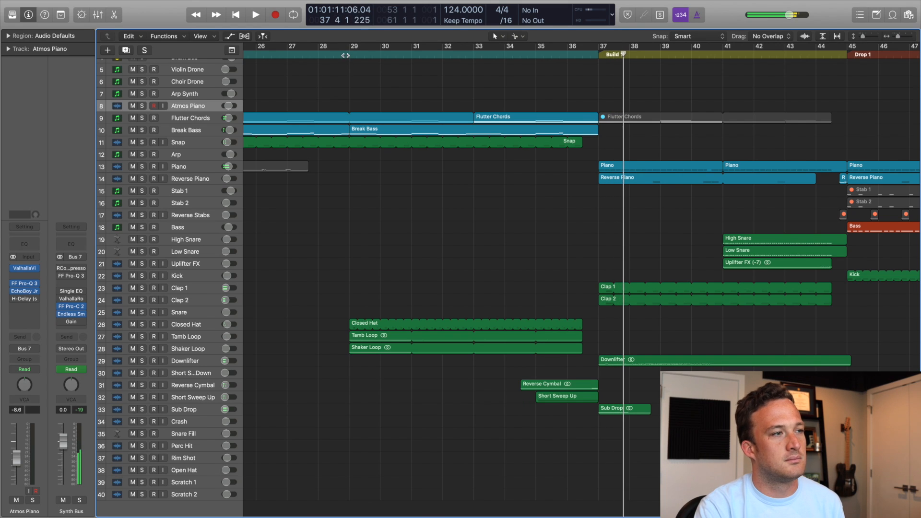
- Add a new Serum instrument track directly above Flutter Chords and split the Flutter Chords region at bar 29
click(343, 57)
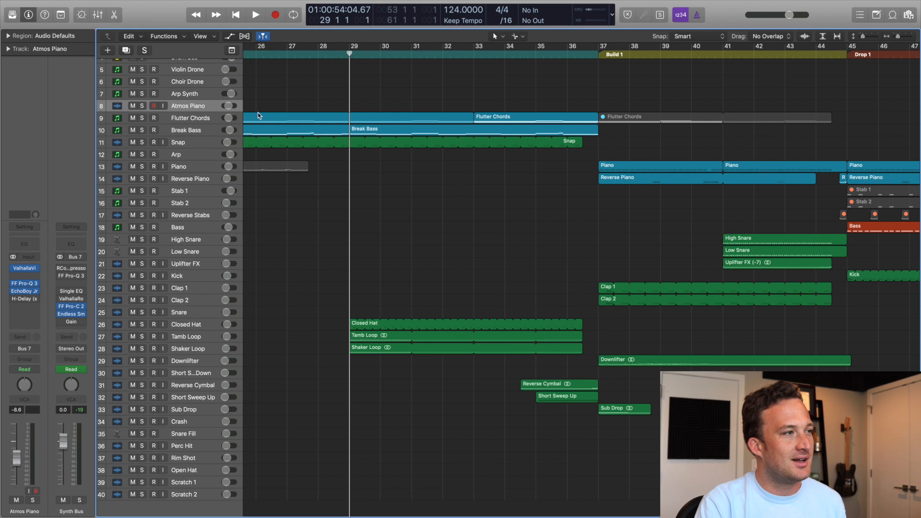
click(206, 119)
scroll(340, 271, down, 3)
drag(179, 500, 195, 112)
click(334, 123)
key(super+t)
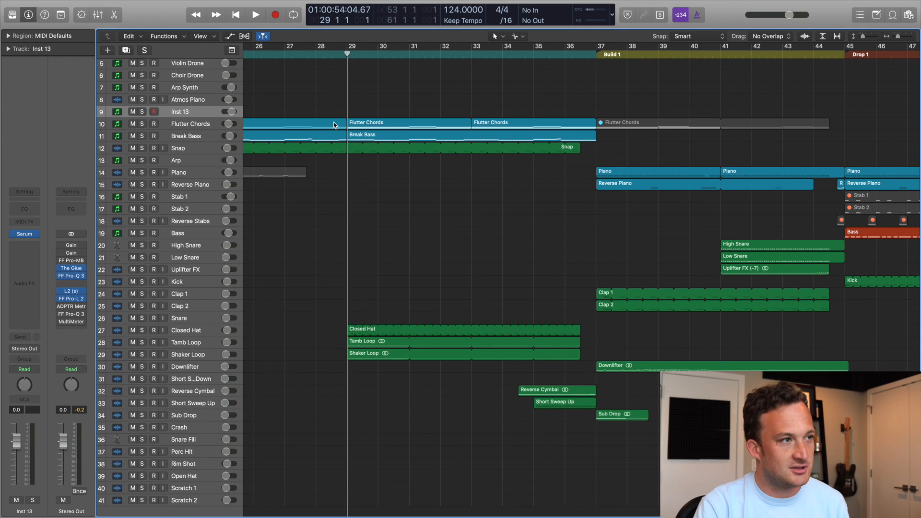
- Audition Flutter Chords soloed, then copy its two regions between bars 29 and 37 onto the new instrument track
click(141, 124)
key(space)
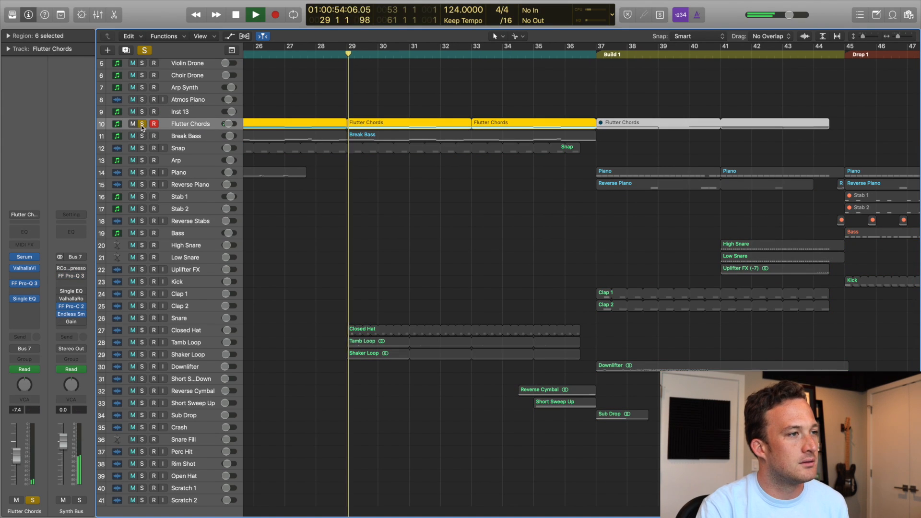
key(space)
drag(385, 108, 507, 124)
drag(419, 122, 410, 113)
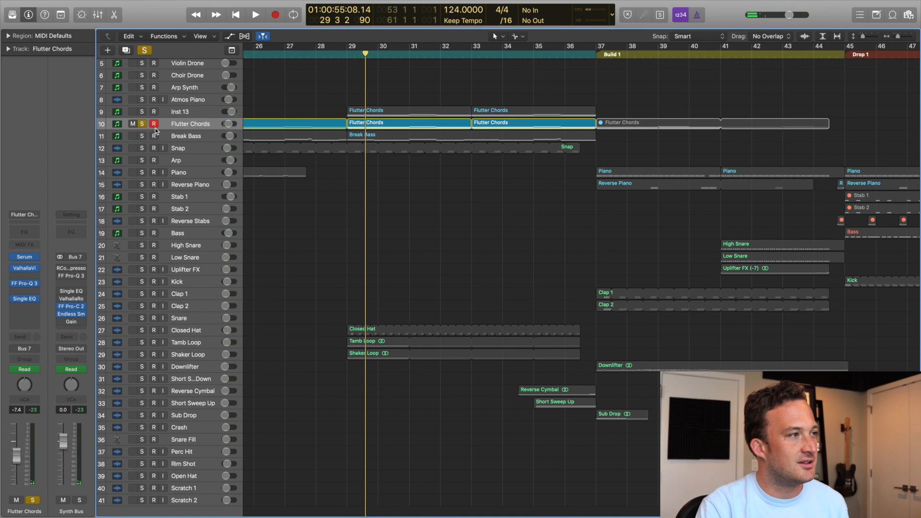
click(142, 124)
- Name the new track and its two regions Pad and set the cycle range to bars 29 to 37
double_click(170, 111)
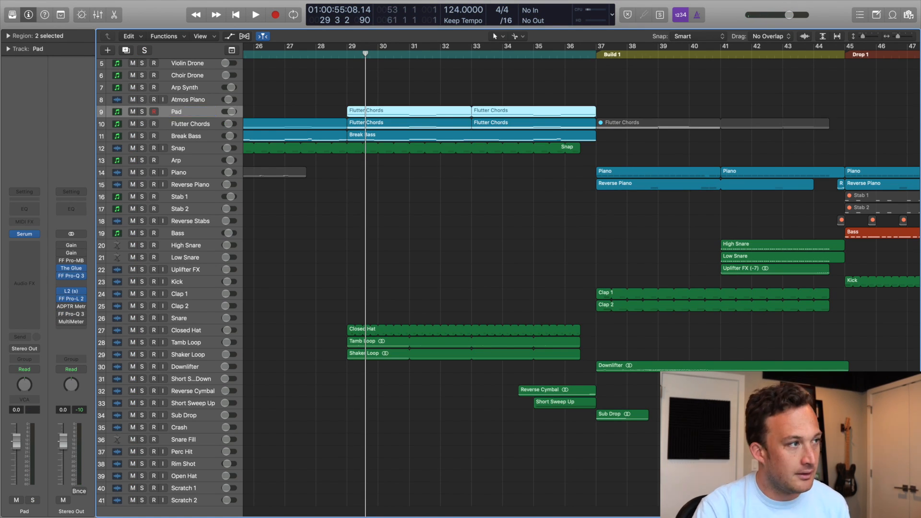
click(298, 99)
drag(348, 46, 600, 73)
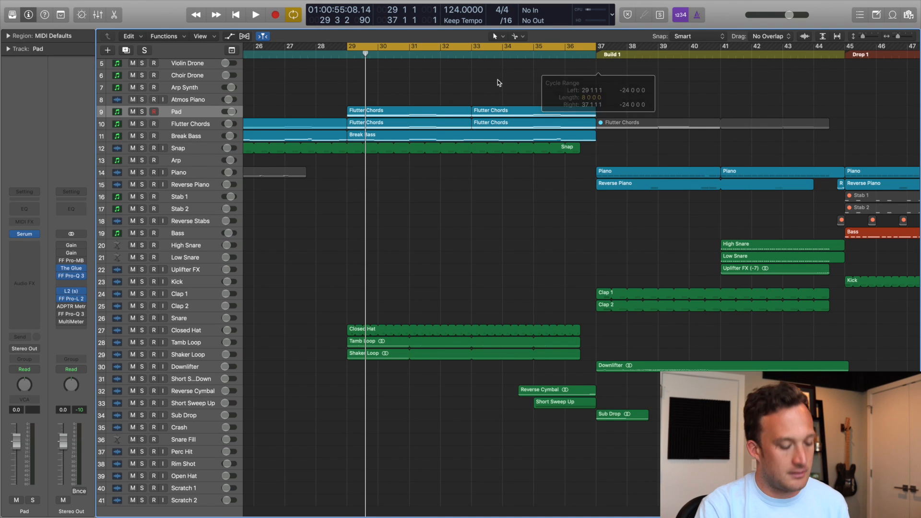
key(super+a)
key(alt+shift+n)
key(shift+d)
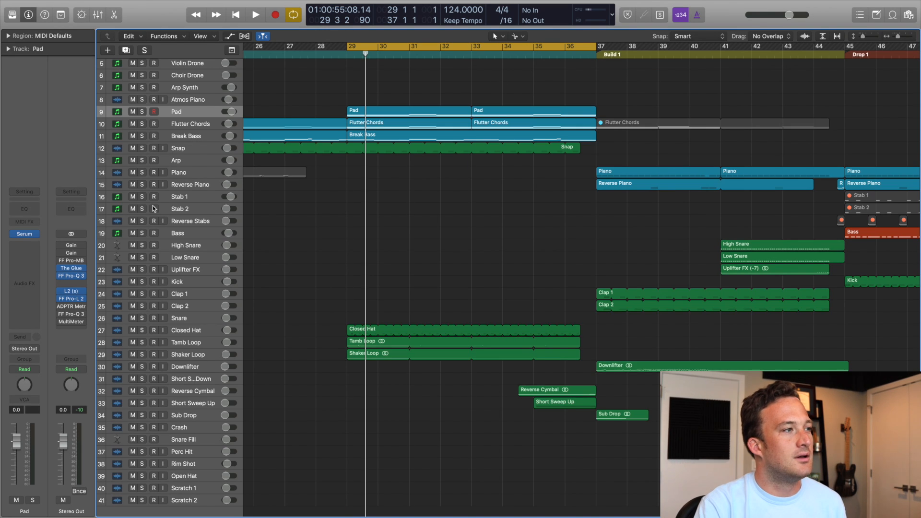
- Solo Pad and, in Serum, set oscillator A to octave -1 with 7 unison voices and a lower detune
click(142, 112)
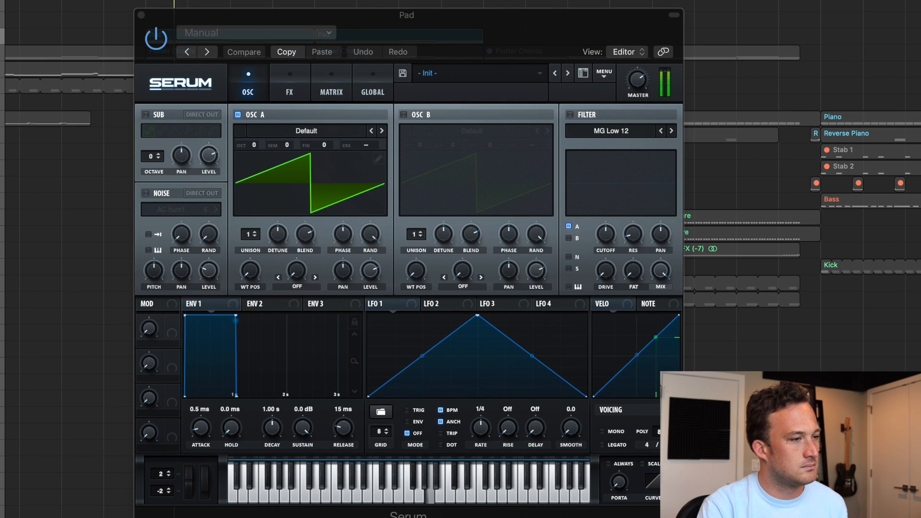
drag(255, 147, 257, 167)
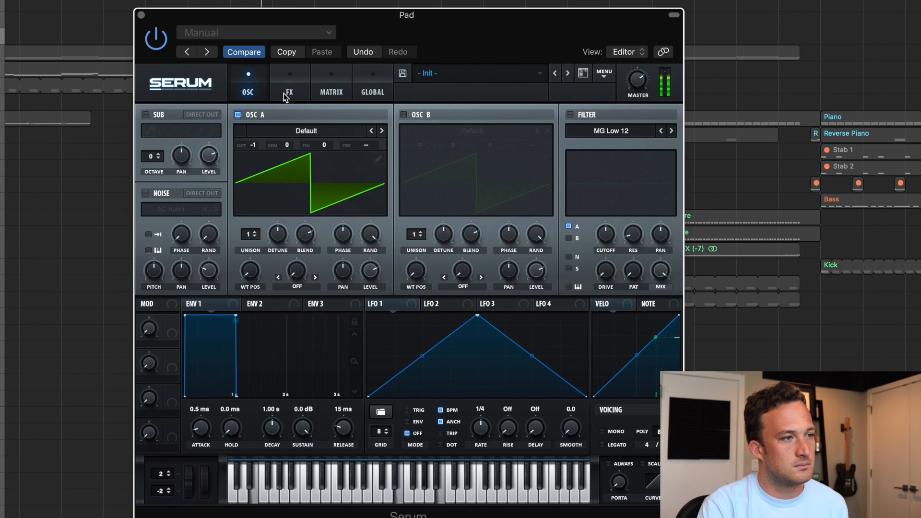
drag(250, 233, 251, 175)
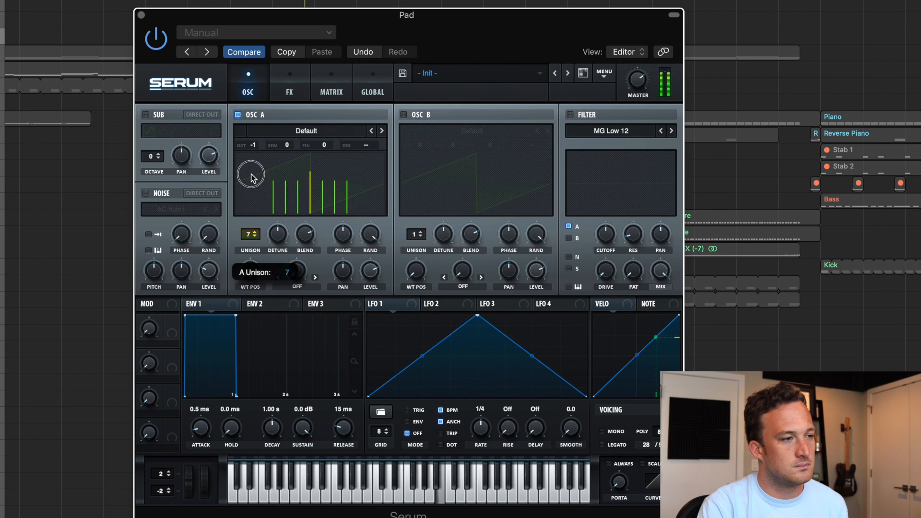
drag(277, 235, 284, 277)
- Move the Compressor above Distortion in Serum's effects rack and enable both Compressor and Filter
click(289, 88)
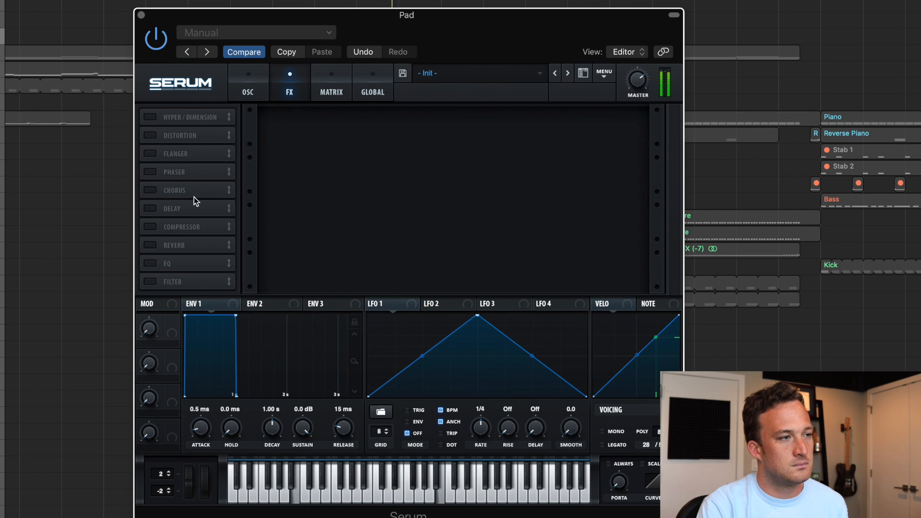
drag(172, 229, 171, 141)
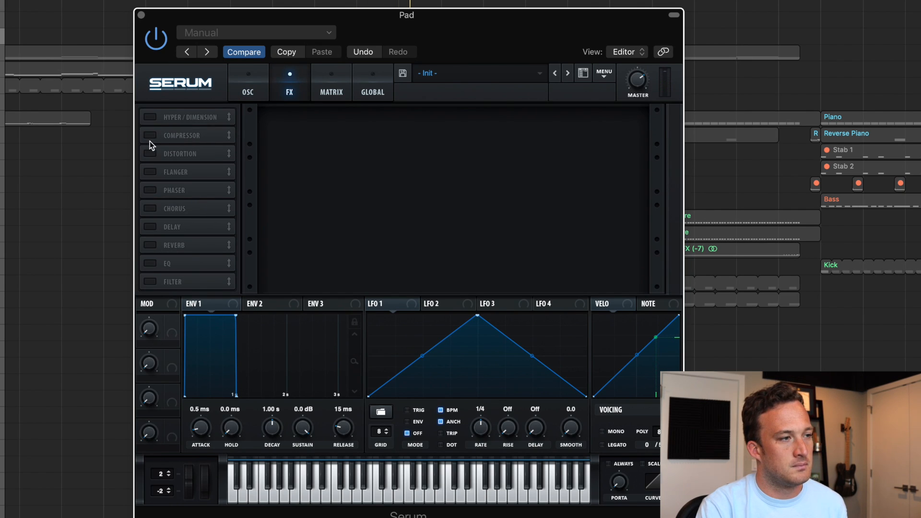
click(150, 137)
click(149, 283)
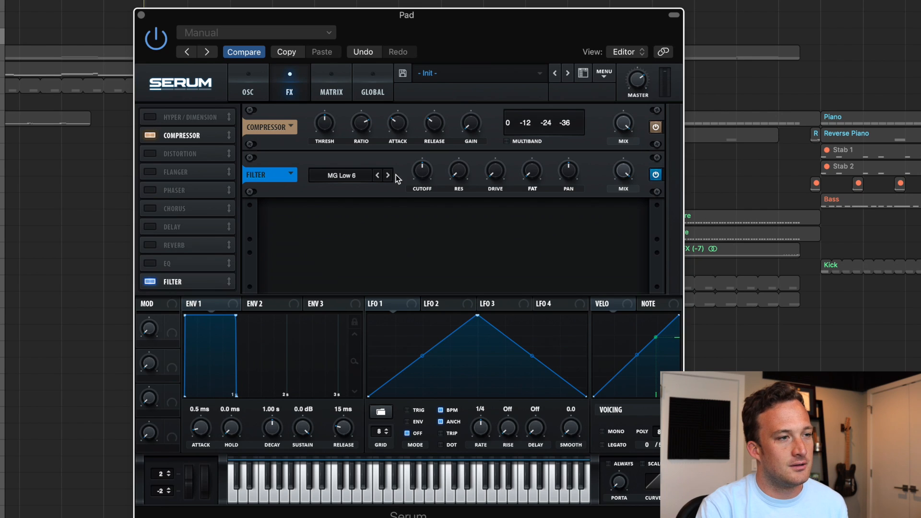
- Use multiband compression with adjusted gain, and set the effects filter to MG Low 24 with a raised cutoff
drag(418, 171, 417, 162)
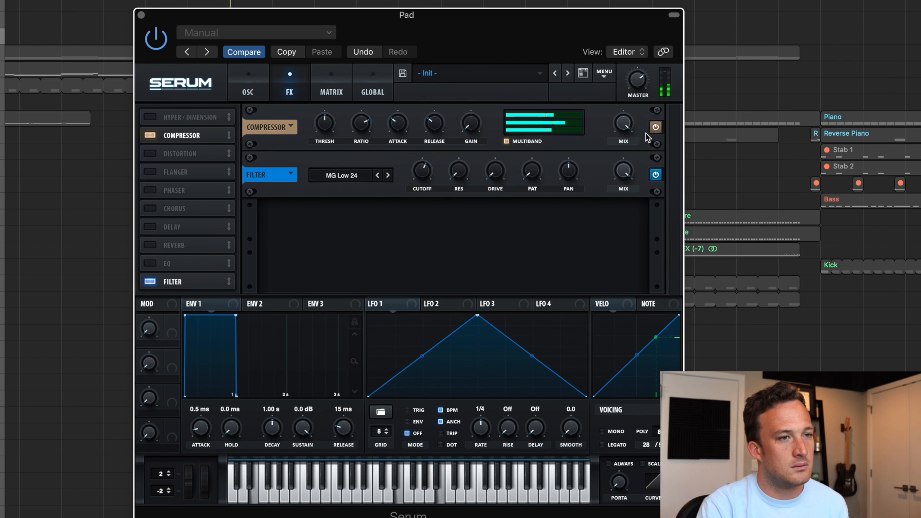
mouse_move(468, 123)
mouse_down()
mouse_move(470, 84)
mouse_move(470, 121)
mouse_up()
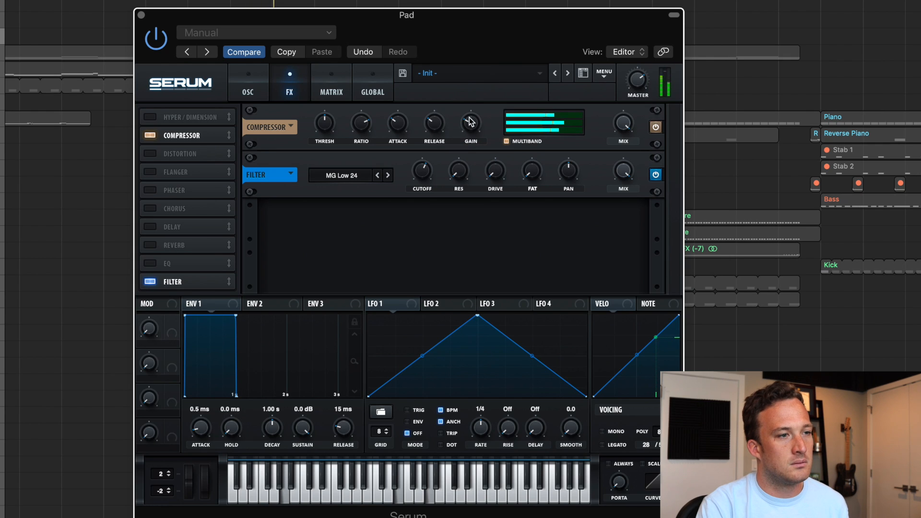
mouse_move(416, 178)
mouse_down()
mouse_move(417, 157)
mouse_move(419, 166)
mouse_up()
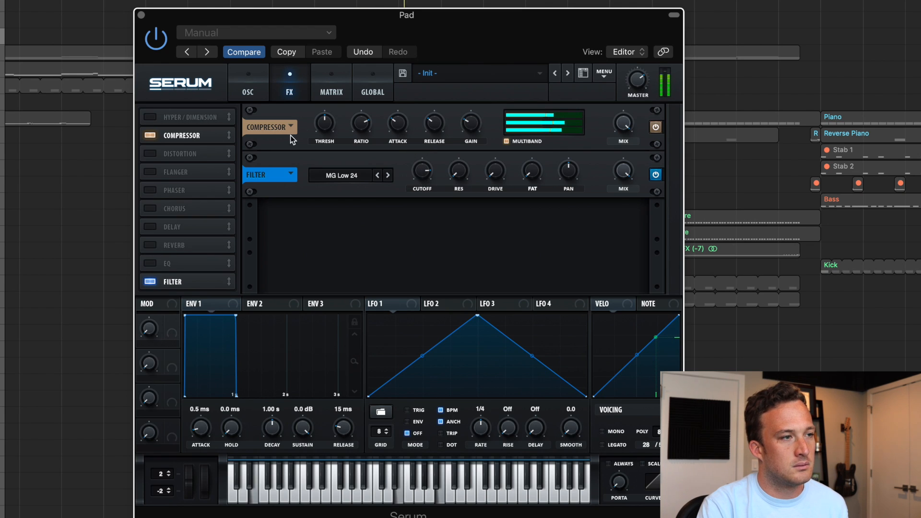
- Modulate oscillator A's fine pitch with LFO 1, running free of tempo sync at 1.7 Hz
click(248, 93)
drag(373, 305, 341, 222)
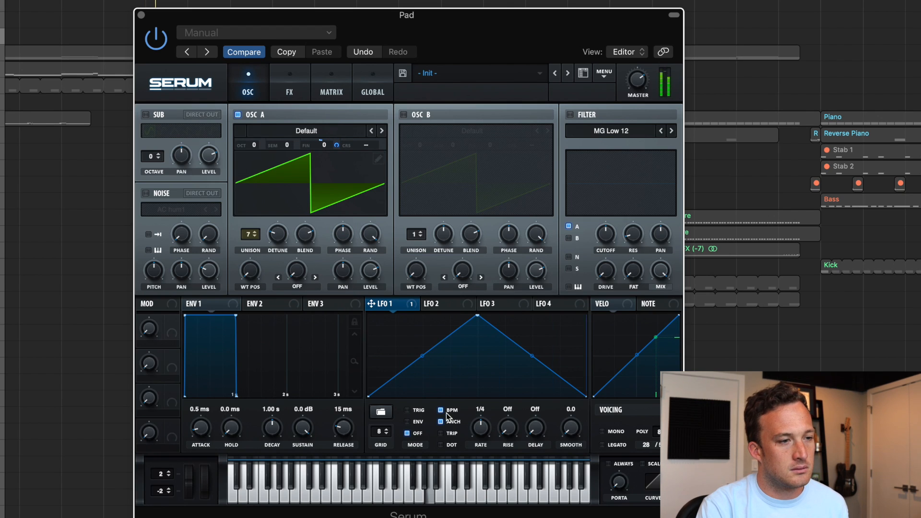
drag(476, 433, 477, 453)
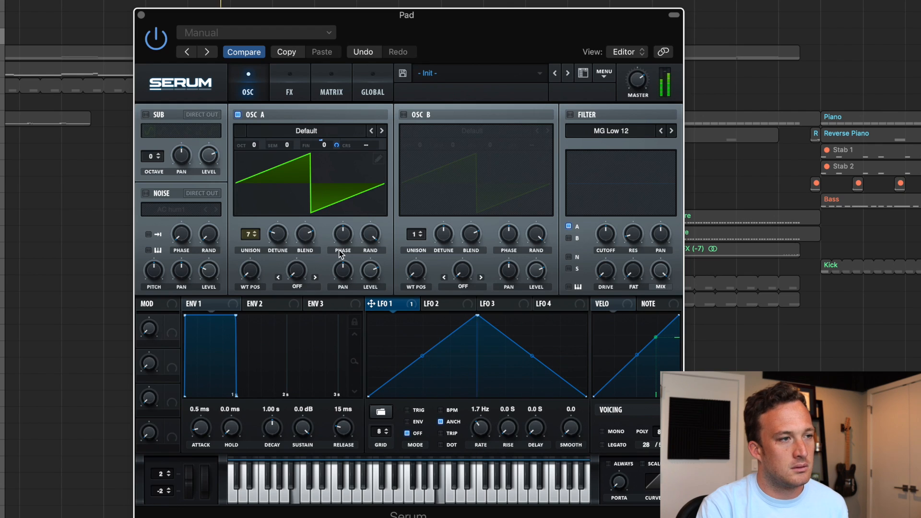
- Lower the effects filter's cutoff and assign Macro 1 to modulate it upward
click(290, 92)
drag(433, 176, 425, 216)
drag(172, 320, 414, 175)
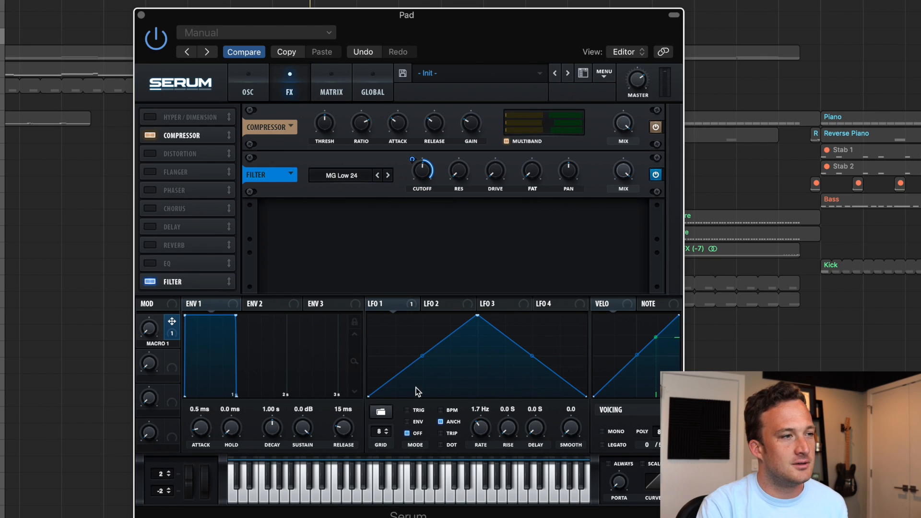
- Assign Macro 1 to oscillator A's level as well, sweep the macro to test it and adjust the modulation depth
click(252, 86)
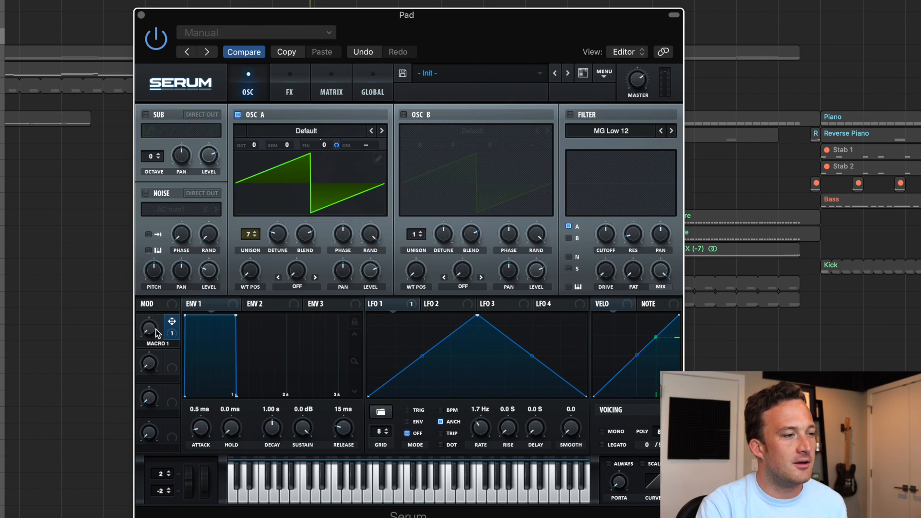
drag(157, 334, 124, 158)
drag(172, 321, 367, 267)
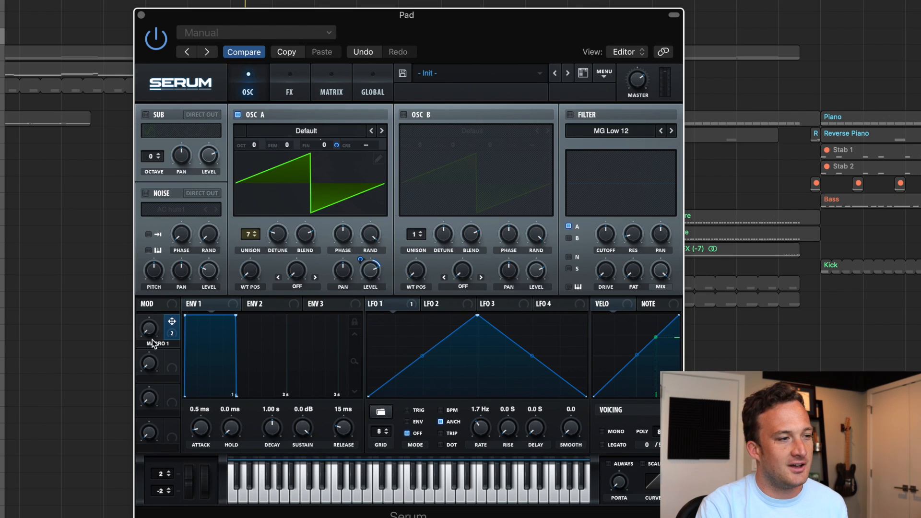
drag(150, 333, 133, 184)
drag(361, 259, 361, 266)
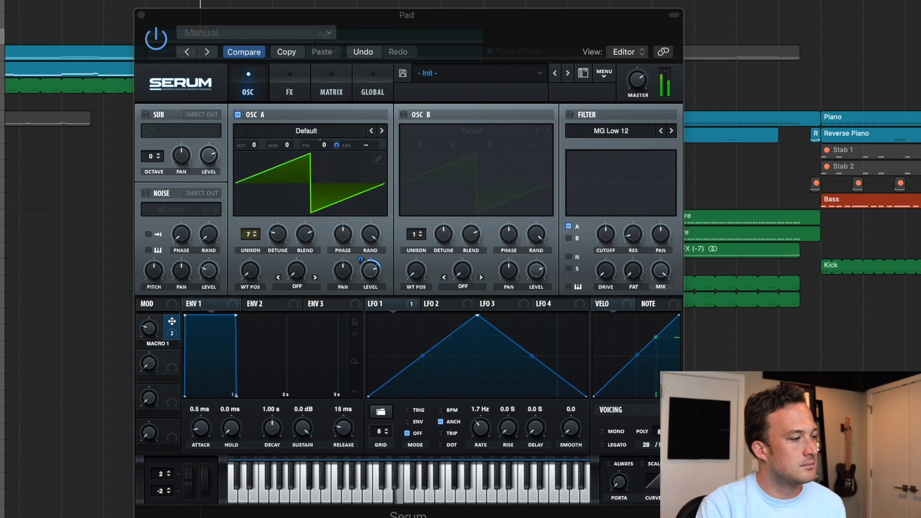
- Sweep Macro 1 while the full arrangement plays, reset it to its default and close Serum
mouse_move(153, 331)
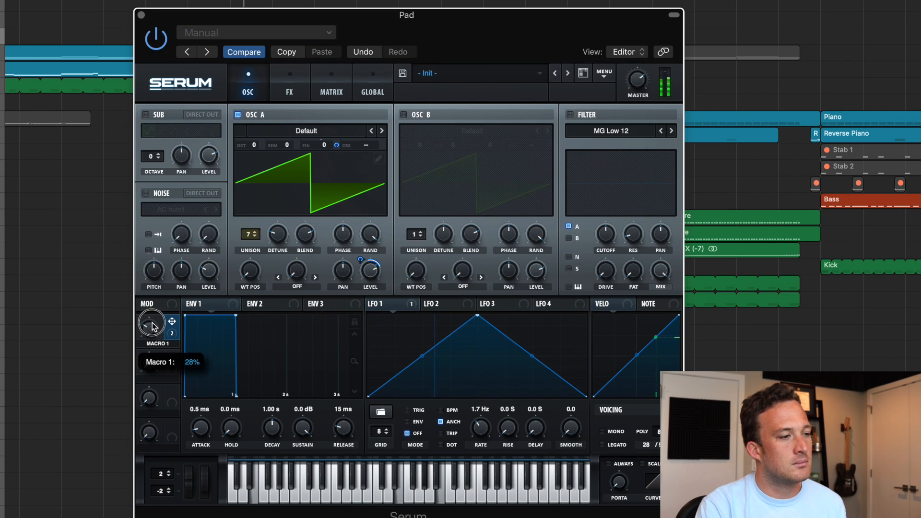
drag(150, 321, 146, 229)
double_click(147, 330)
click(141, 15)
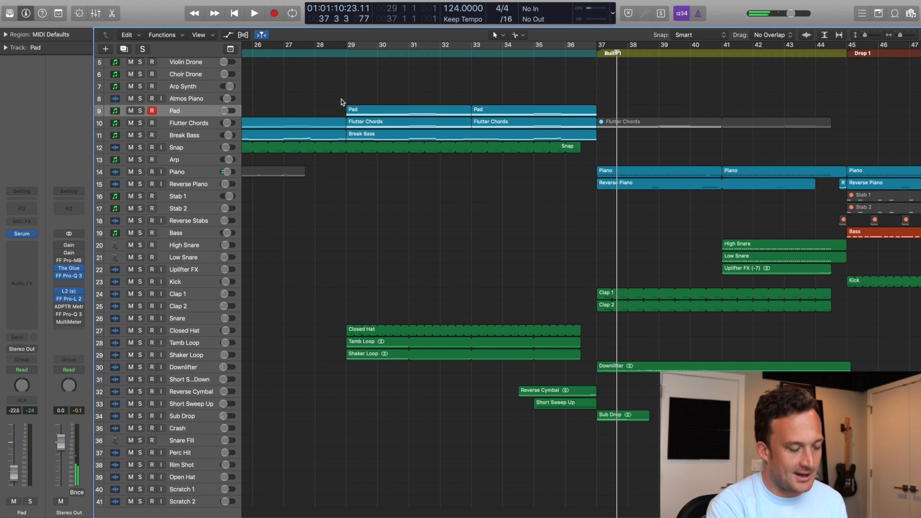
- Show track automation and set the Pad track's automation lane to Serum's Macro 1
key(a)
click(192, 136)
mouse_move(223, 197)
scroll(288, 259, down, 2)
scroll(283, 402, down, 10)
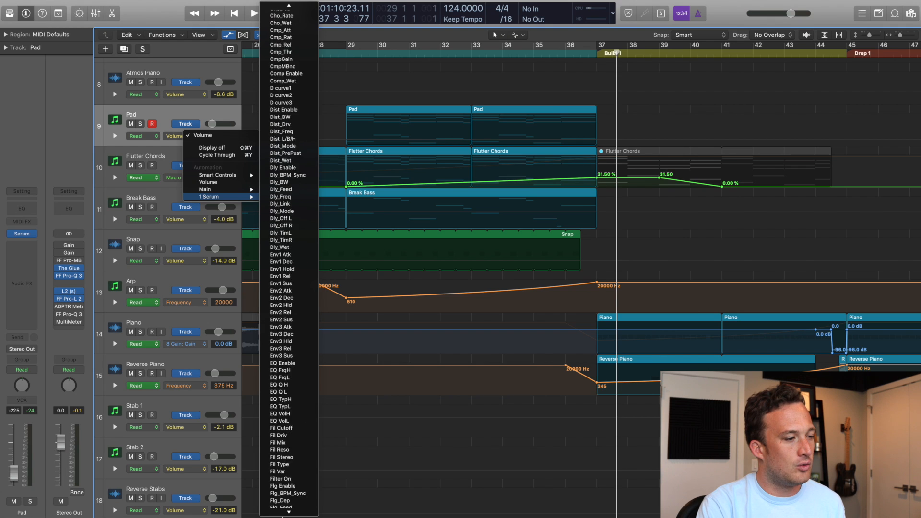
click(282, 403)
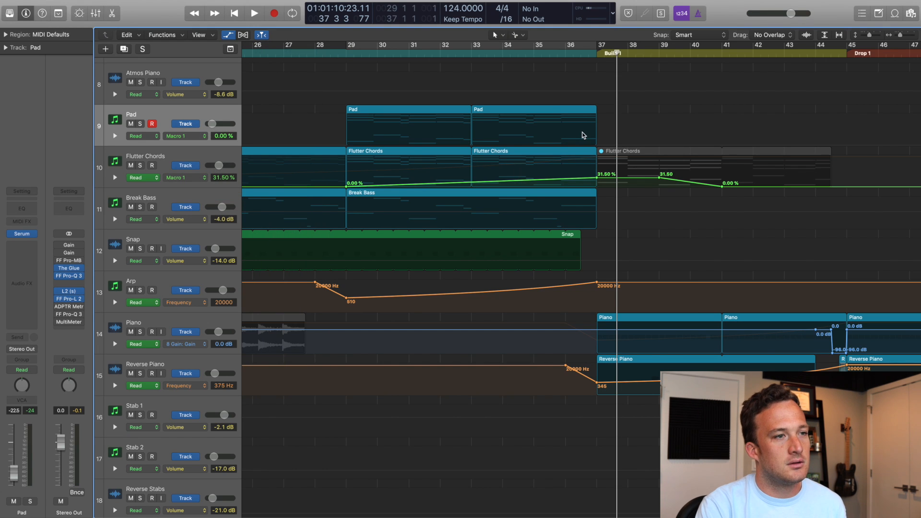
- Automate the Pad's Macro 1 along a curve from 13.69% at bar 29 to 68.49% at bar 37, falling to 0% just before bar 40
click(346, 145)
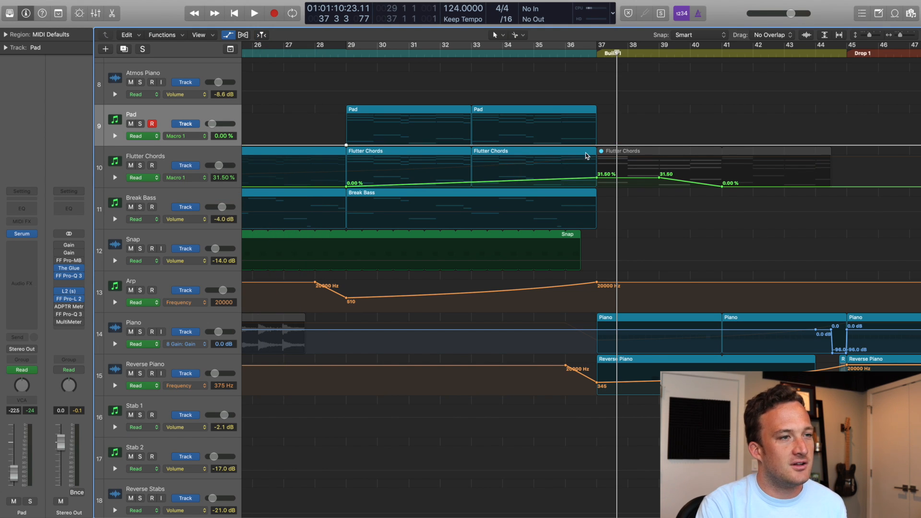
click(633, 144)
click(684, 145)
drag(617, 144, 619, 124)
drag(492, 132, 496, 143)
click(329, 145)
drag(329, 145, 329, 140)
- Play from bar 29 into Build 1, muting and unmuting the Pad track to compare the section with and without it
click(346, 53)
key(space)
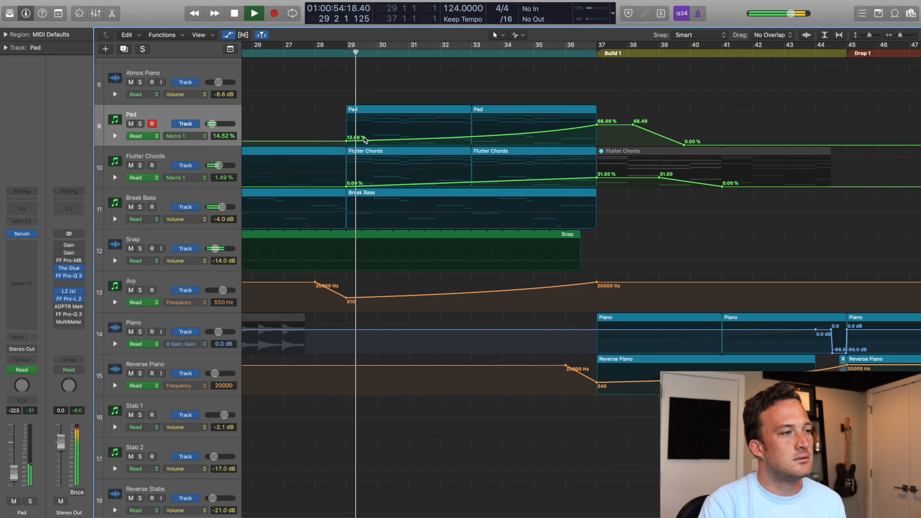
click(131, 123)
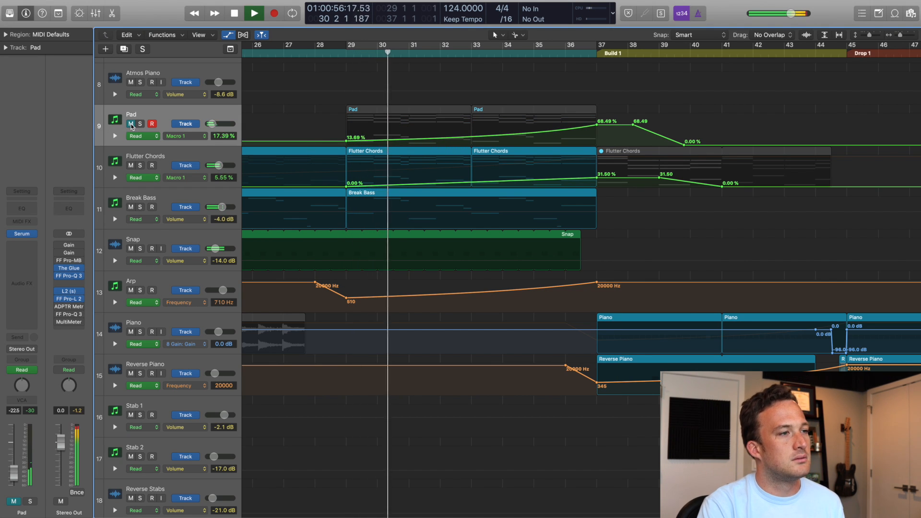
click(131, 124)
click(131, 124)
click(131, 124)
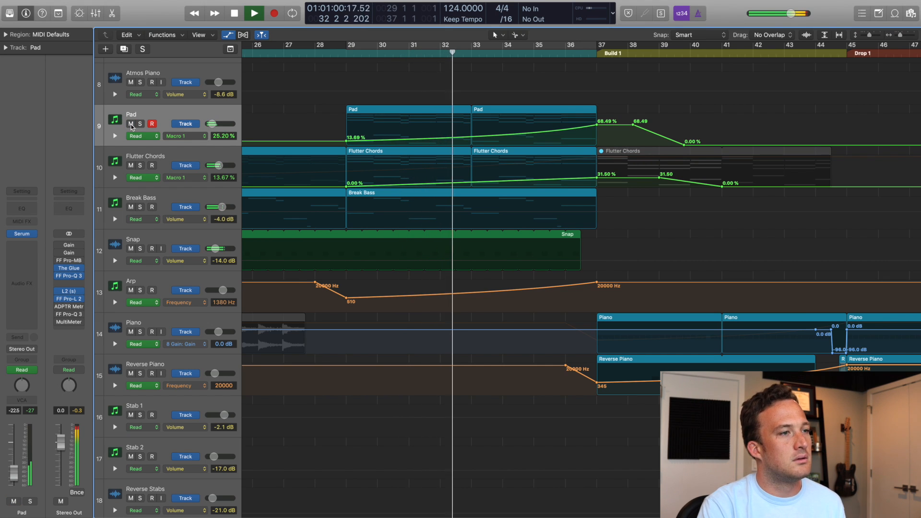
click(131, 124)
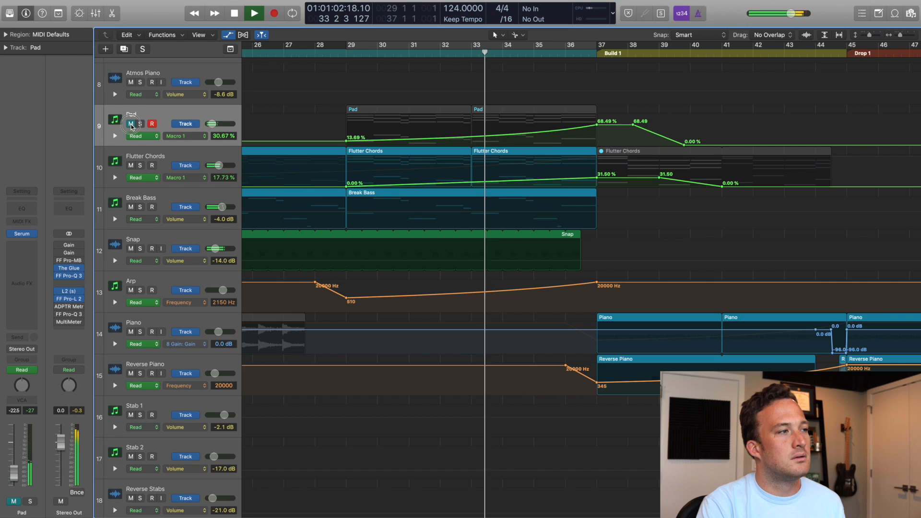
click(131, 124)
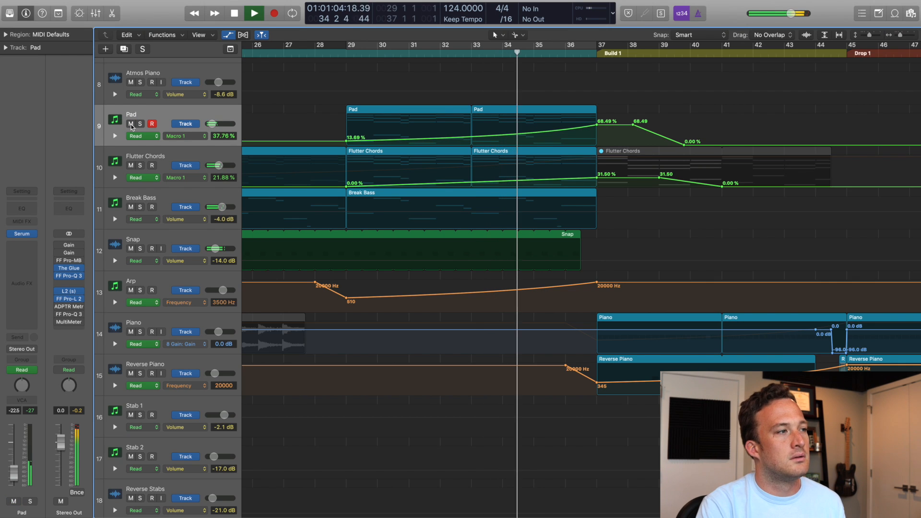
click(131, 124)
click(131, 124)
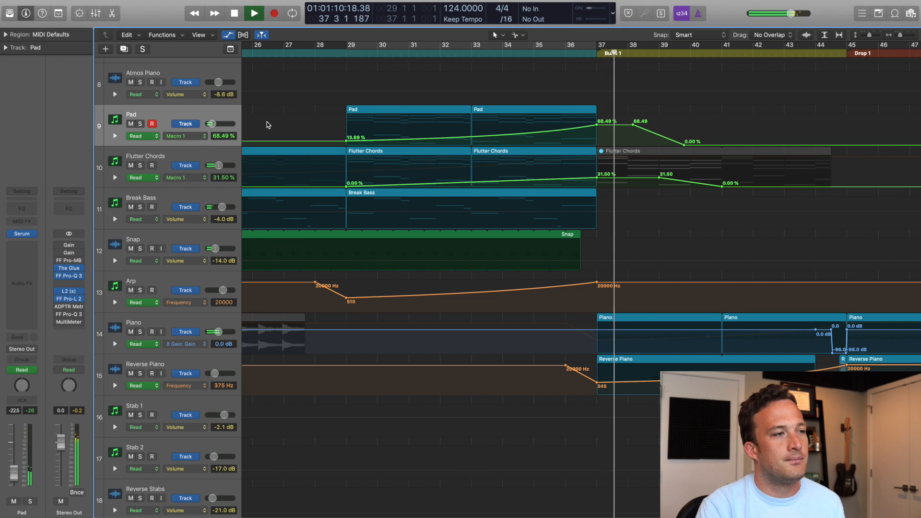
key(space)
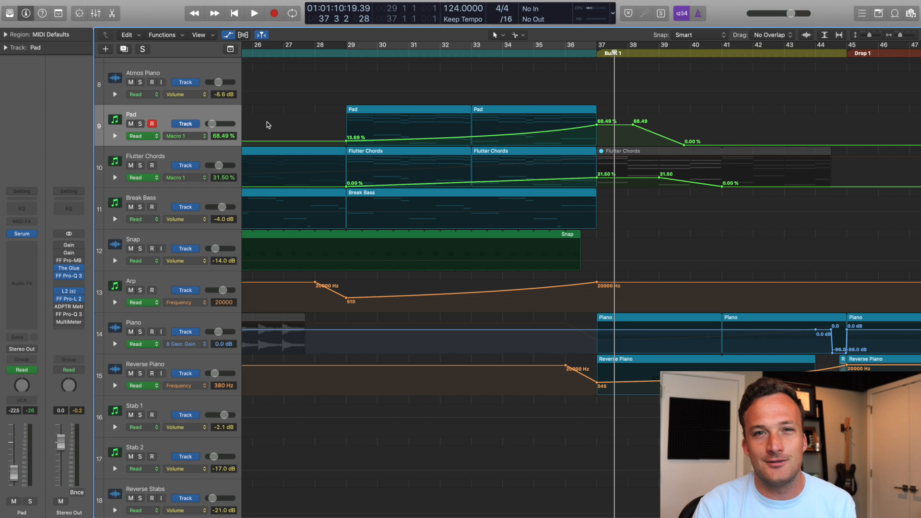
- Hide the automation, browse all files to the KSHMR elemental ambience Fire folder and audition the Sizzle sample
key(a)
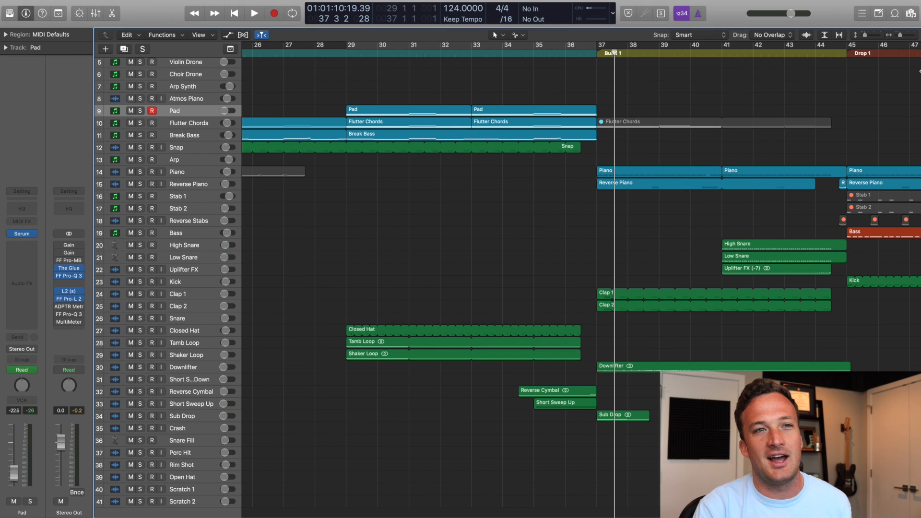
click(911, 13)
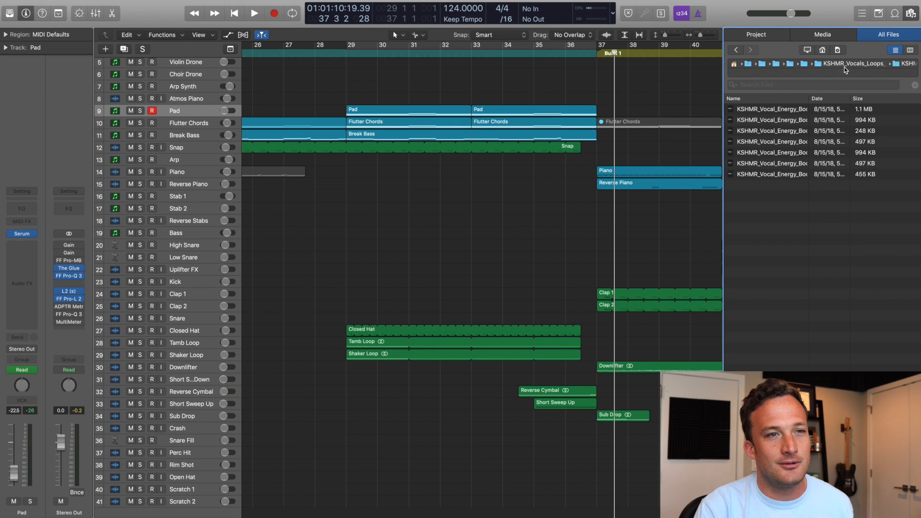
click(814, 65)
double_click(756, 143)
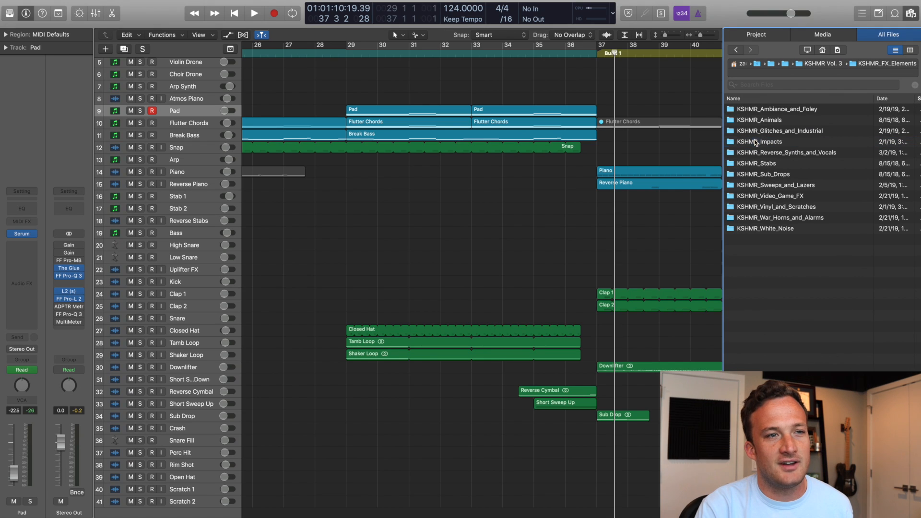
double_click(757, 109)
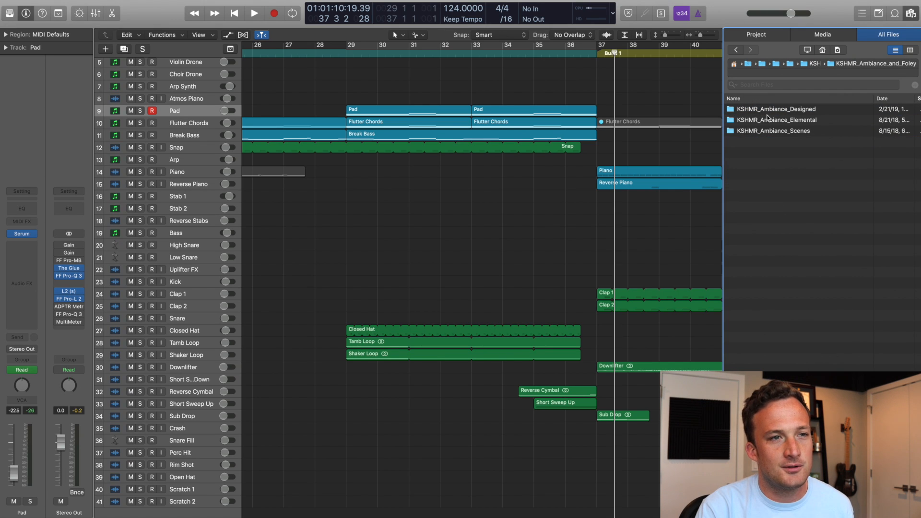
double_click(772, 121)
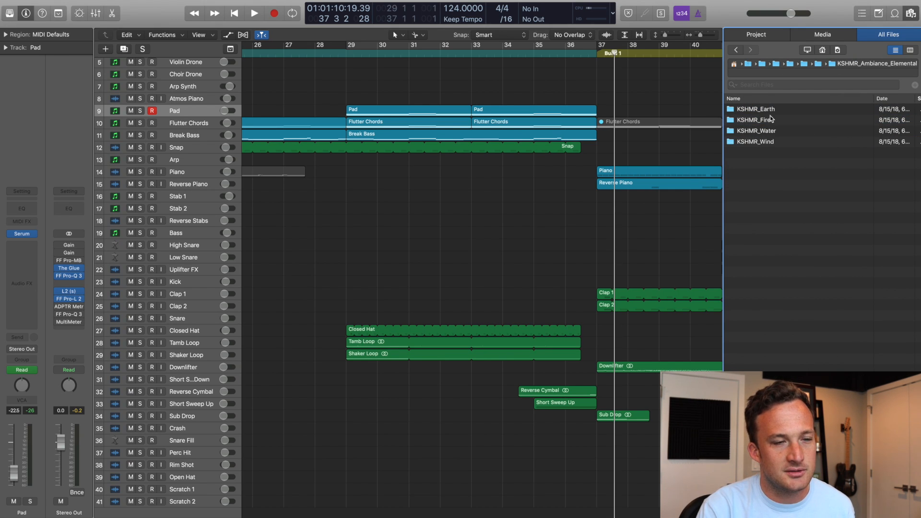
double_click(761, 121)
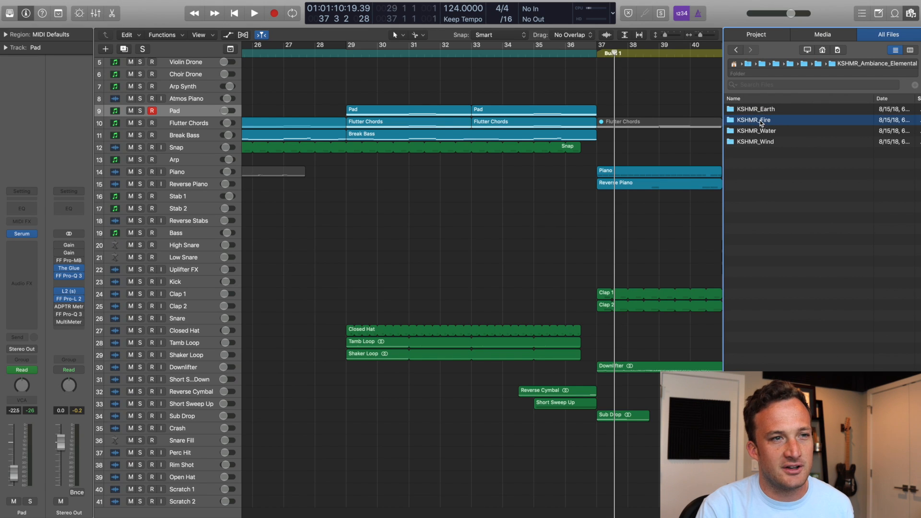
click(790, 163)
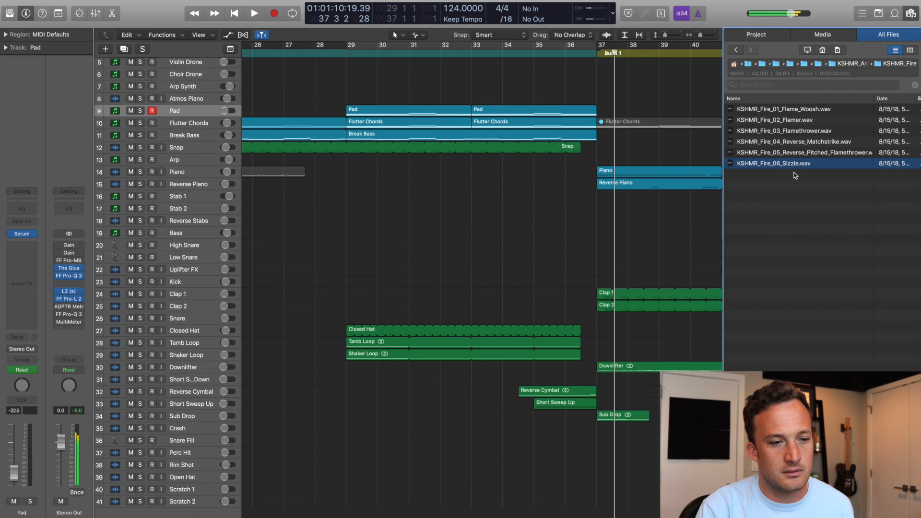
- Audition the Calming Water, Campfire and Fireplace samples in the KSHMR_Ambiance_Scenes folder
click(849, 64)
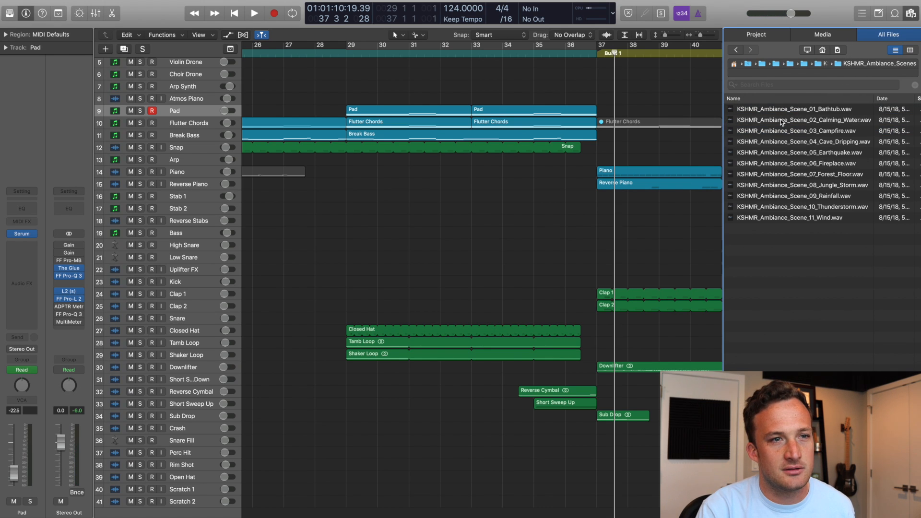
click(781, 122)
click(774, 133)
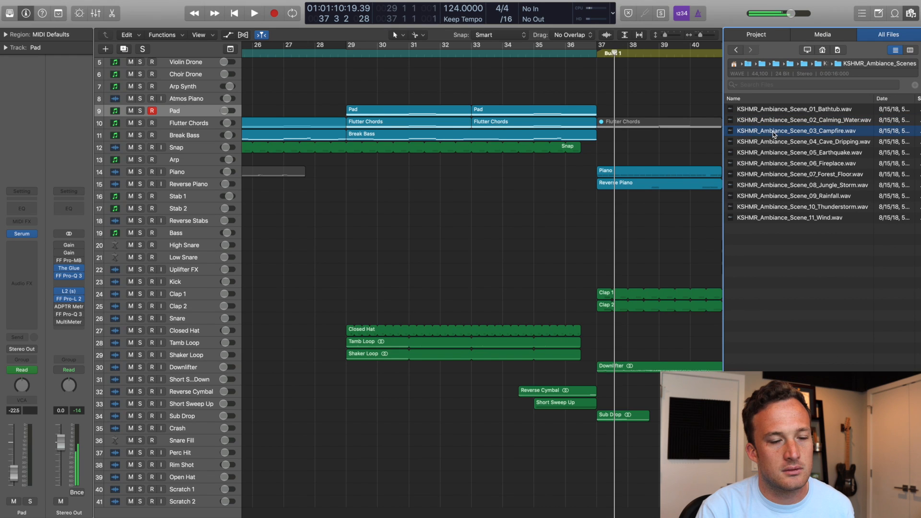
click(779, 165)
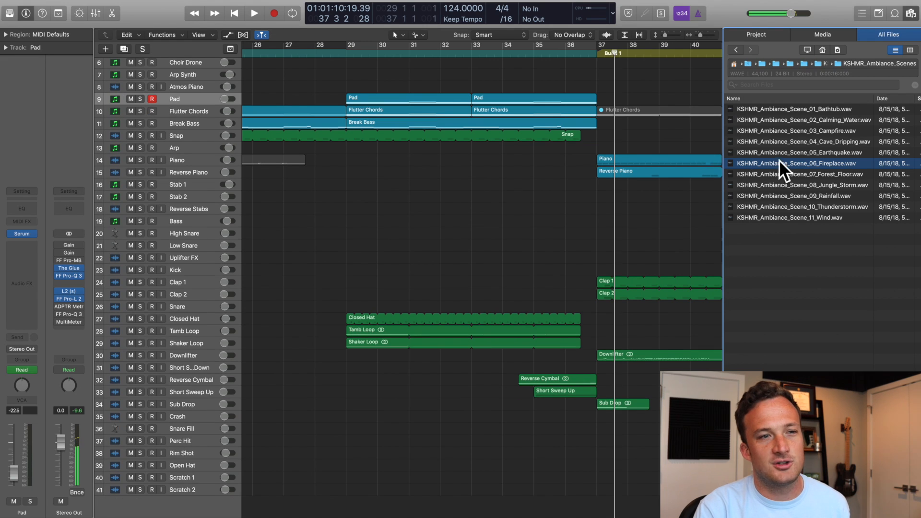
- Add KSHMR_Ambiance_Scene_06_Fireplace on a new track below Scratch 2 and align its region to the start of Verse 1 at bar 21
drag(780, 165, 329, 510)
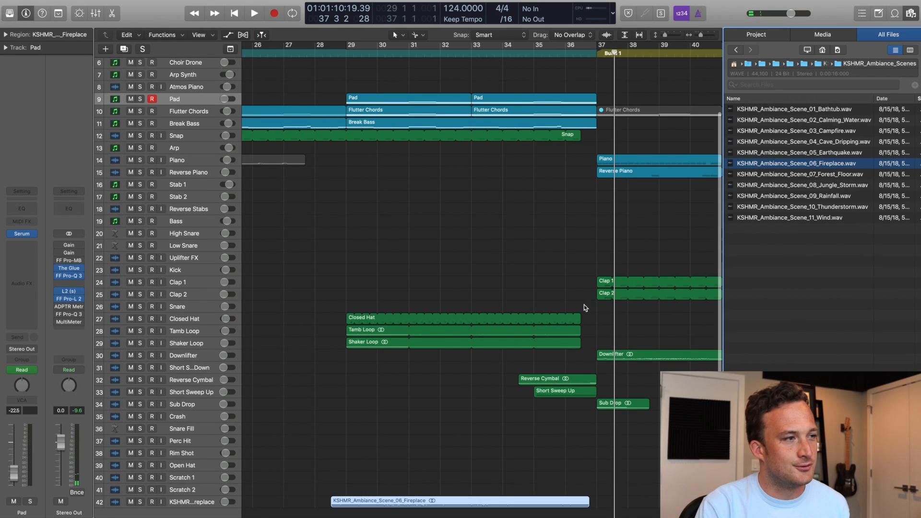
scroll(576, 308, left, 10)
scroll(569, 309, down, 1)
drag(573, 490, 339, 491)
click(185, 491)
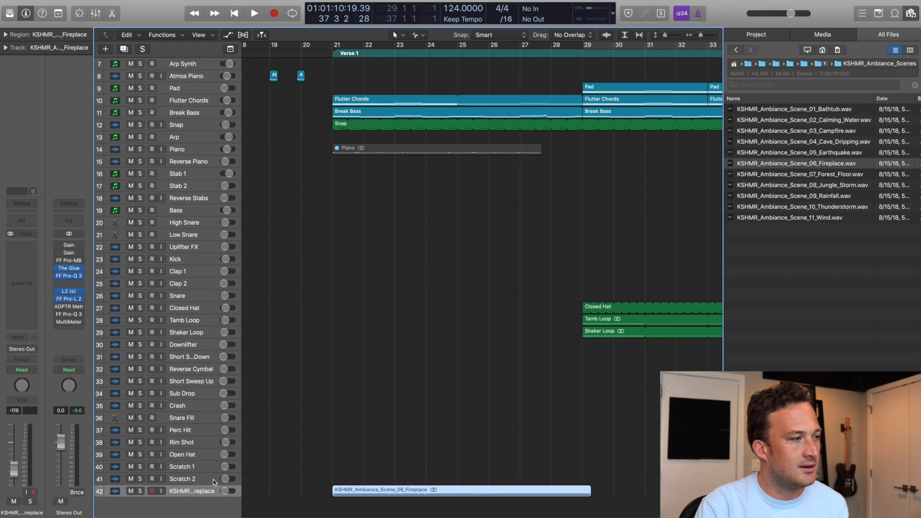
- Insert FabFilter Pro-Q 3 on the Fireplace track with a low cut at about 404 Hz, 30 dB/oct, checking it during playback from bar 21
click(7, 256)
key(Escape)
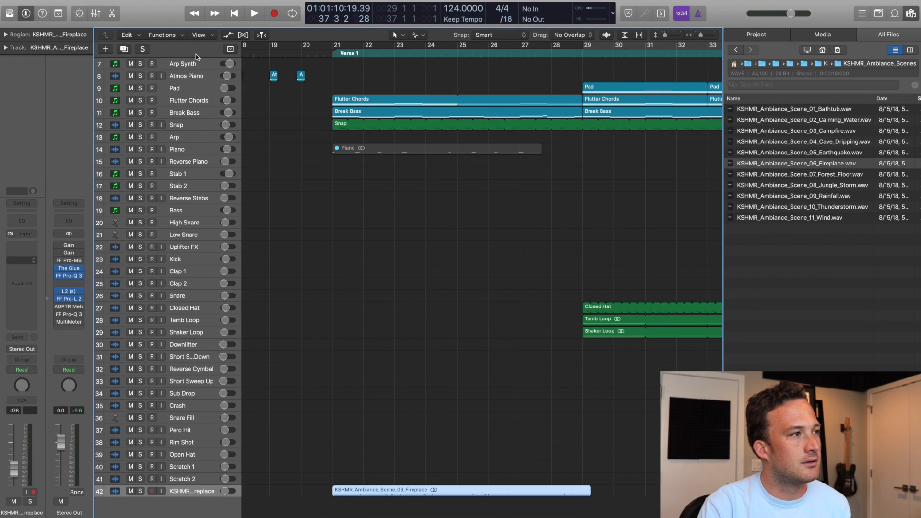
drag(202, 21, 713, 180)
drag(535, 298, 704, 301)
click(331, 76)
key(space)
scroll(705, 305, up, 3)
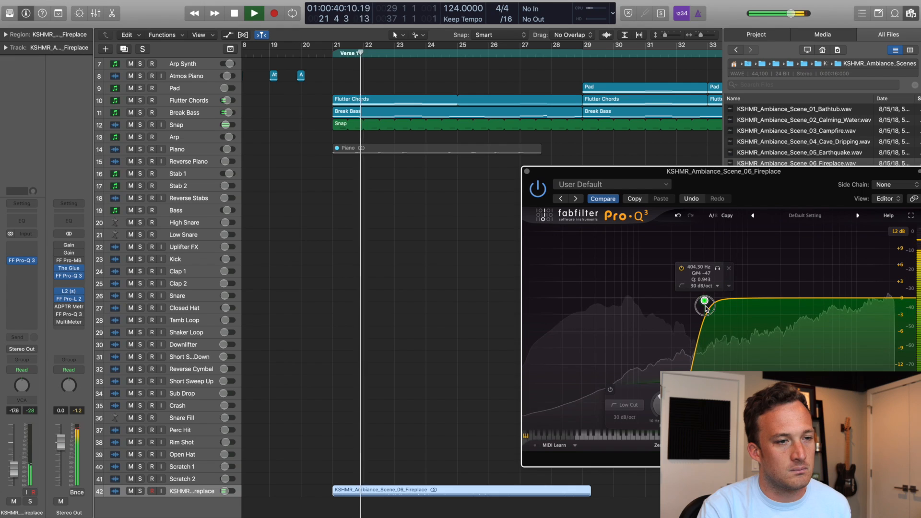
click(526, 171)
click(352, 320)
key(space)
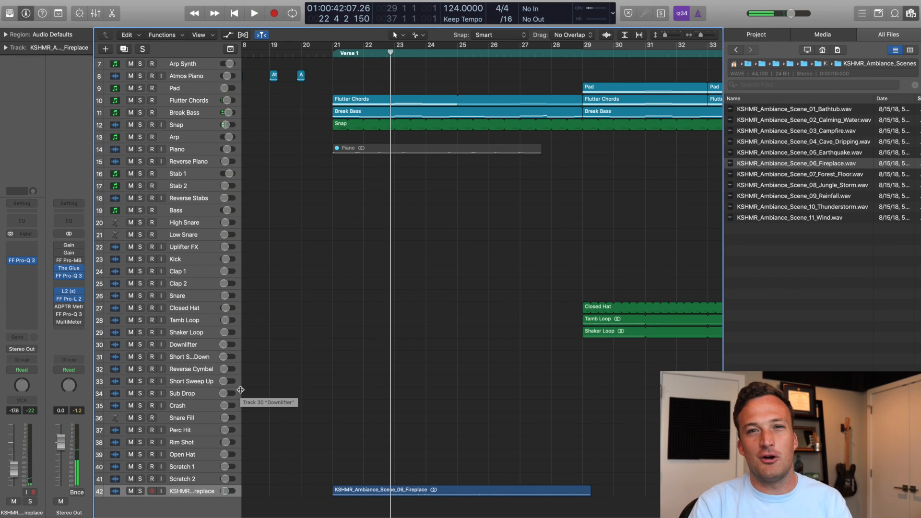
- Lower the Fireplace track's volume to -32.0 dB during playback, toggling its mute to compare
key(space)
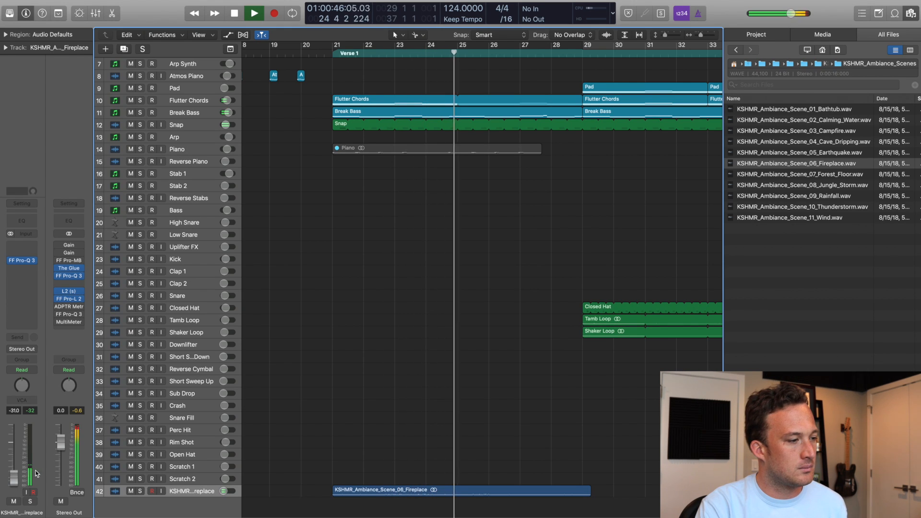
click(131, 490)
click(130, 491)
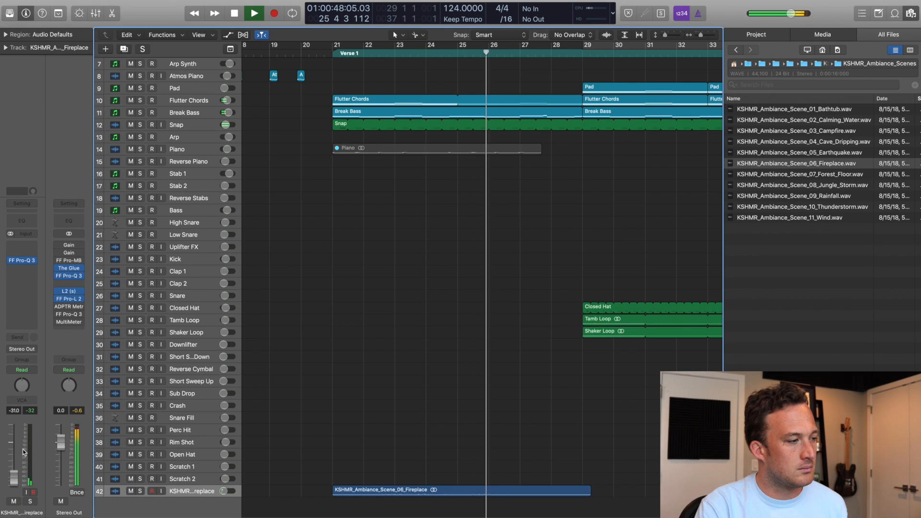
click(130, 491)
click(130, 490)
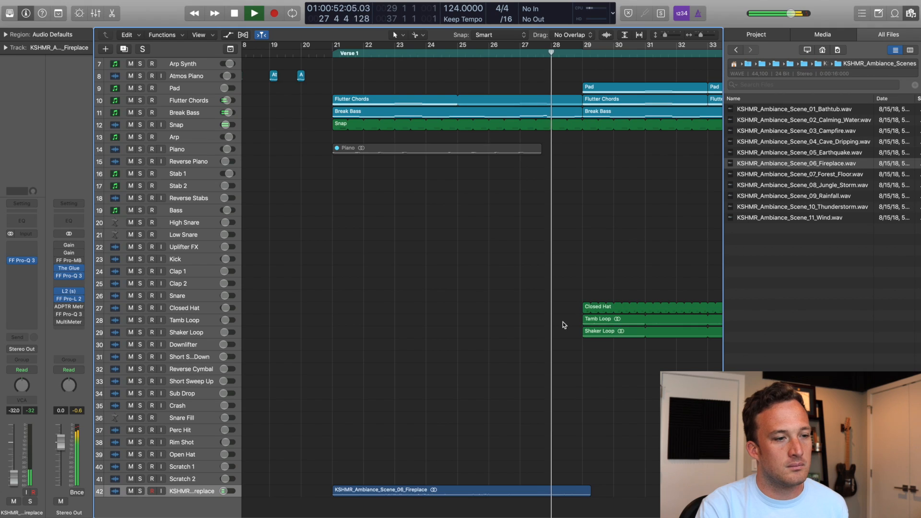
key(space)
- Copy the Fireplace region after itself to carry the ambience through to bar 37, and compare the track muted and unmuted during playback
scroll(433, 440, right, 5)
drag(416, 490, 664, 499)
key(space)
click(343, 370)
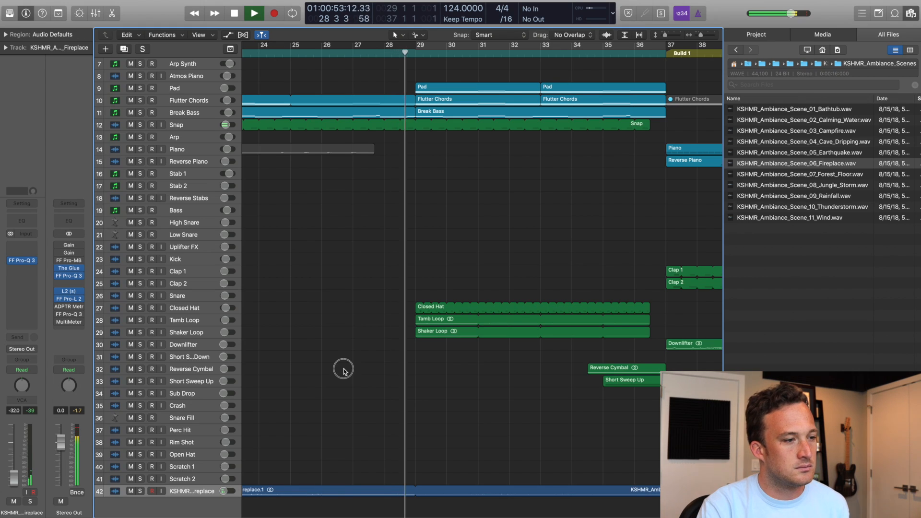
click(130, 491)
click(130, 491)
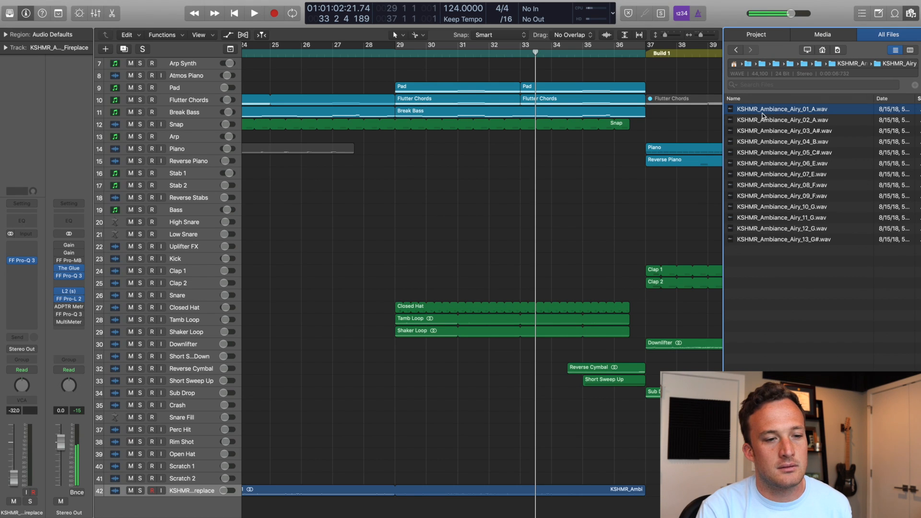
- Audition the Airy_02_A and Airy_04_B samples in the KSHMR_Airy folder
click(765, 120)
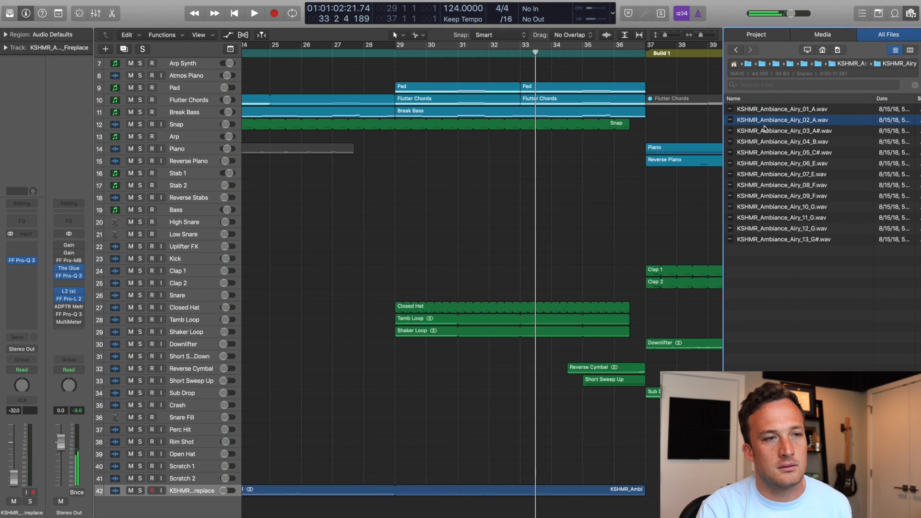
click(766, 141)
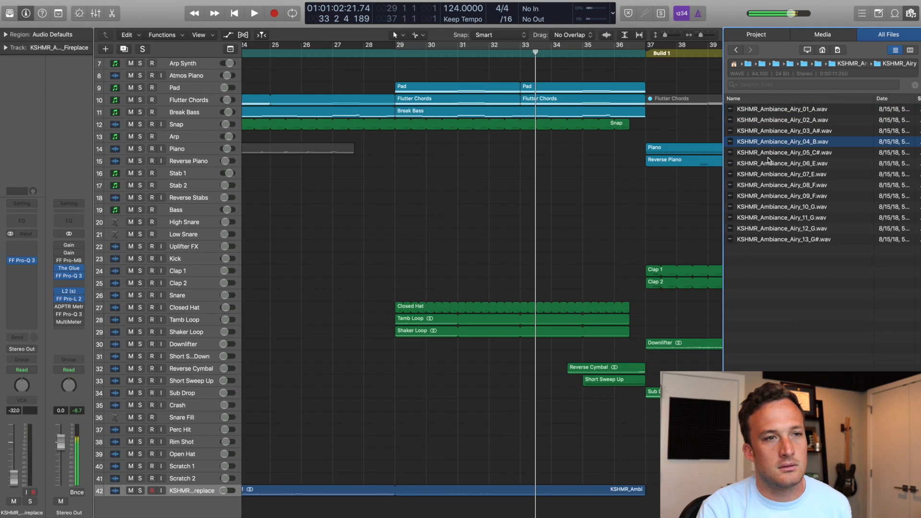
scroll(573, 222, down, 1)
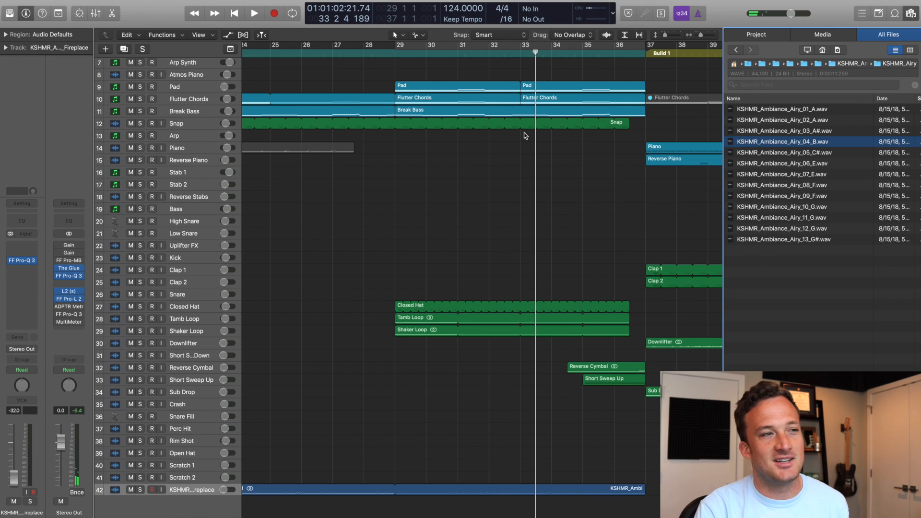
- Add KSHMR_Ambiance_Airy_04_B on a new track below Fireplace at about bar 26.5, enlarge the tracks vertically and select the new one
scroll(481, 139, left, 3)
drag(768, 141, 377, 501)
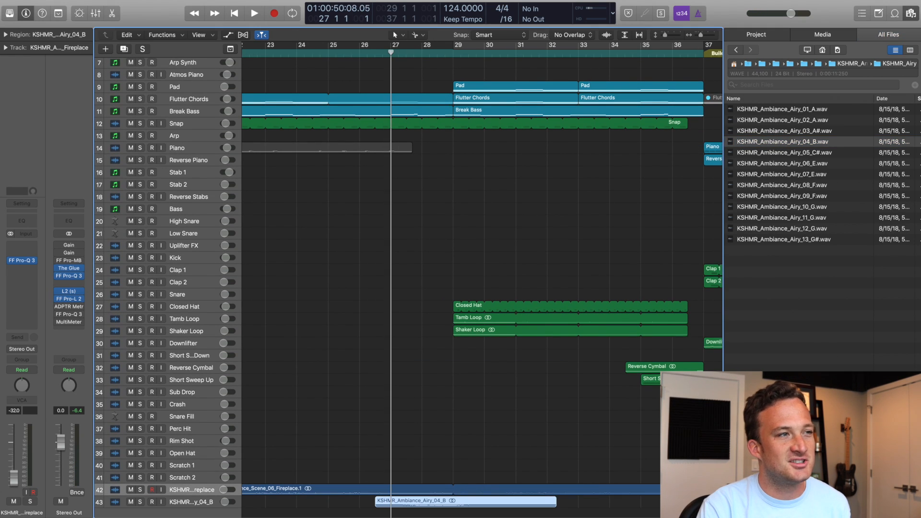
drag(664, 35, 670, 36)
click(363, 320)
click(375, 474)
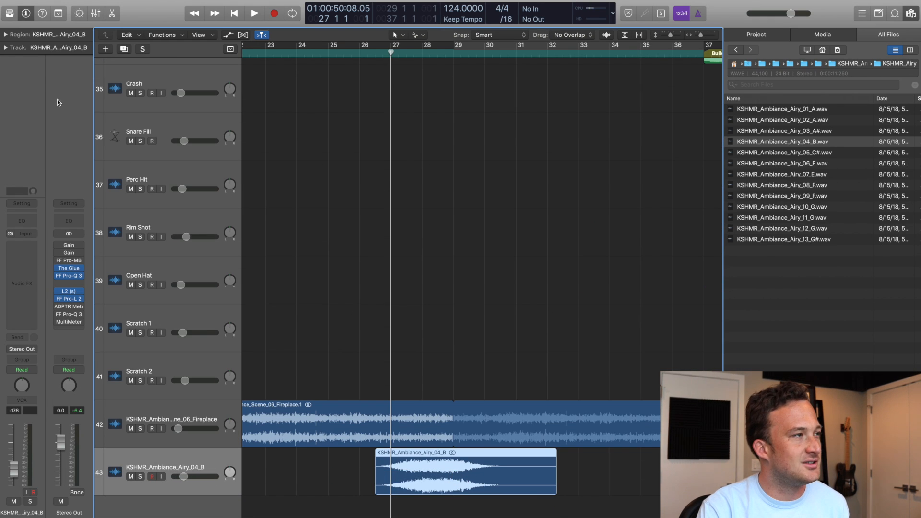
- Transpose the Airy_04_B region by +5, lower its track's volume to -42.0 dB and listen to it in playback
click(6, 35)
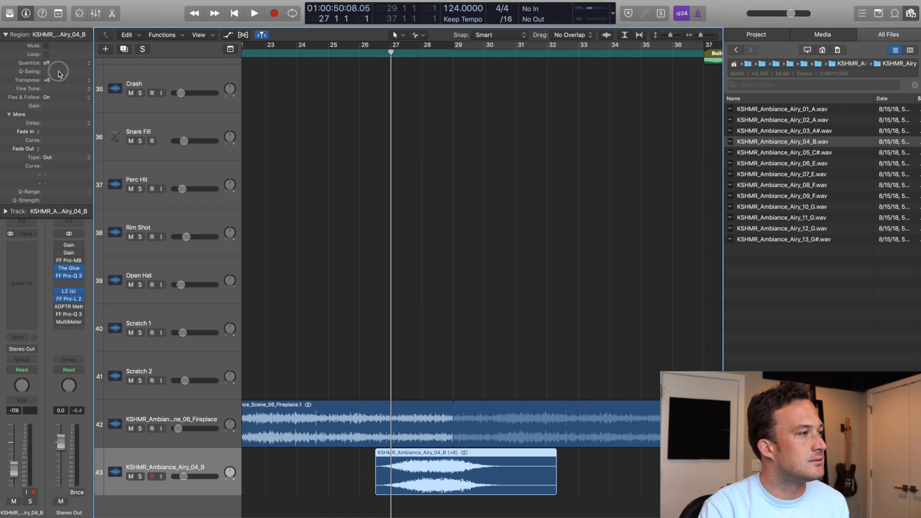
click(310, 209)
key(space)
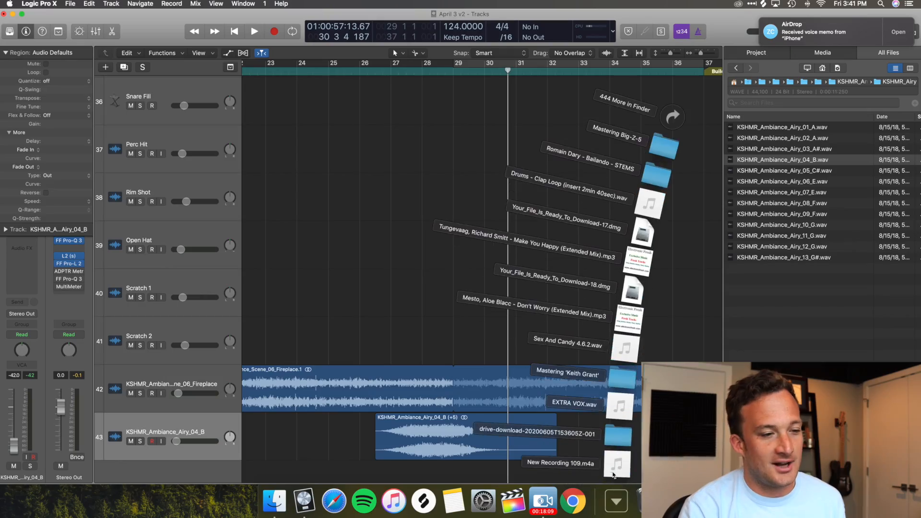
- Add New Recording 109.m4a on a new track below Airy_04_B at about bar 26, with +30.0 dB region gain and -4.0 dB track volume
drag(668, 117, 409, 480)
drag(270, 474, 499, 500)
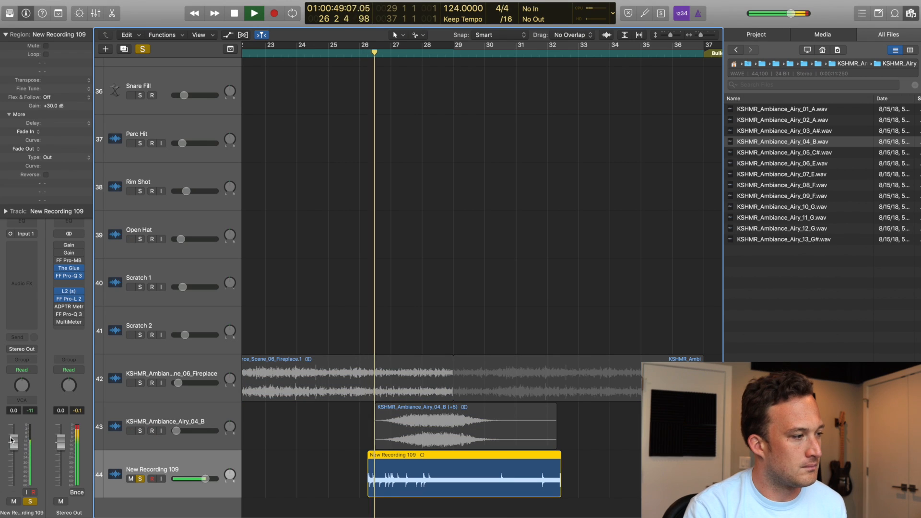
drag(13, 442, 13, 451)
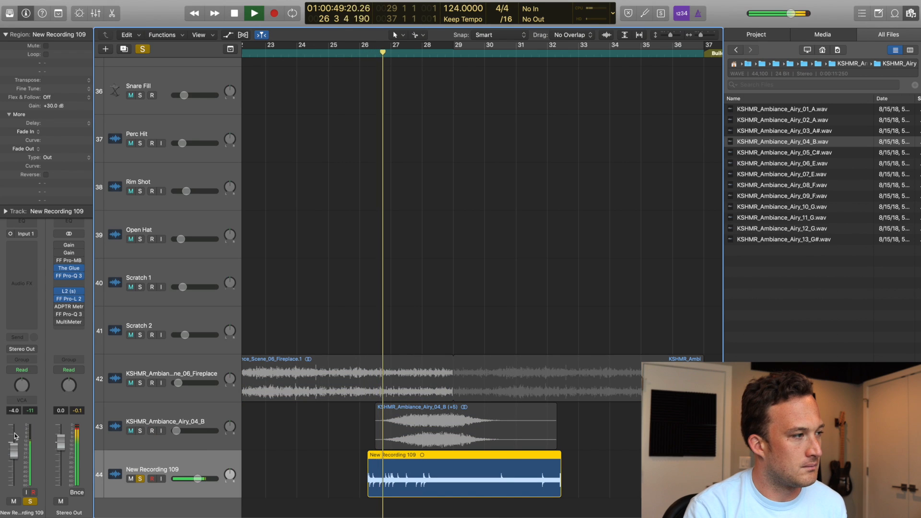
- Insert FF Pro-Q 3 on the New Recording 109 track with a 30 dB/oct low cut at about 236 Hz
click(11, 259)
mouse_move(57, 278)
click(103, 278)
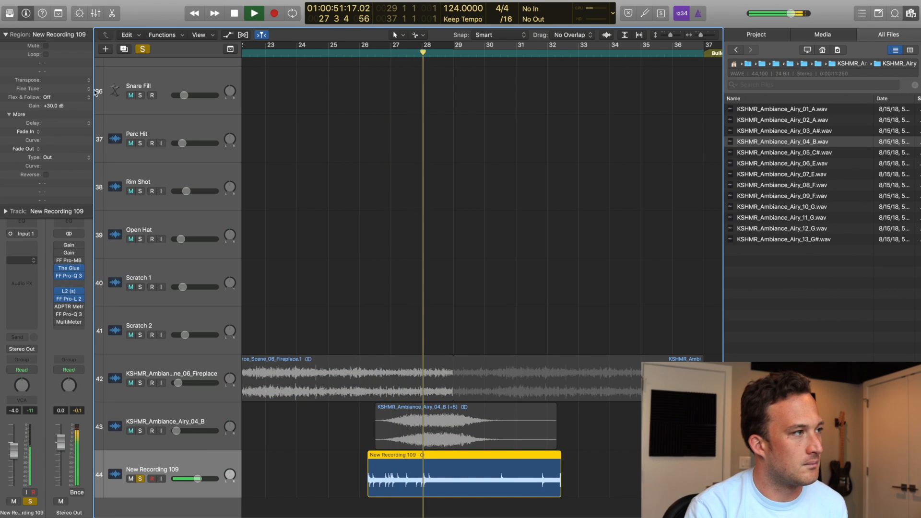
drag(17, 140, 164, 144)
scroll(175, 142, up, 3)
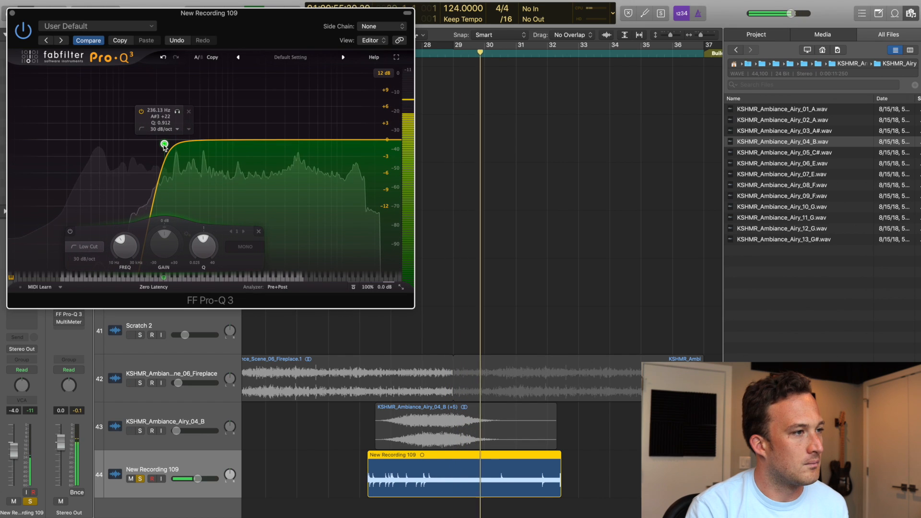
click(12, 13)
- Hide the file browser and move the New Recording 109 region to the start of Verse 1 at bar 21
key(f)
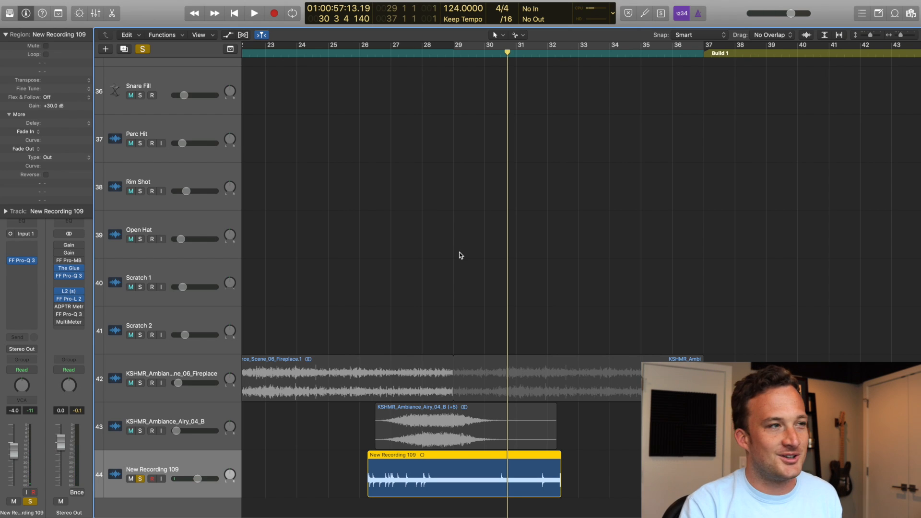
click(411, 278)
scroll(384, 444, left, 5)
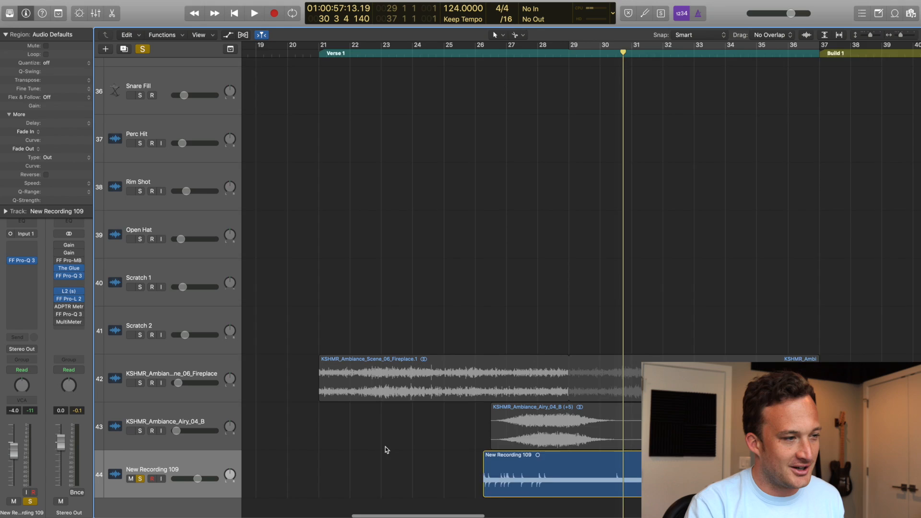
drag(554, 474, 390, 473)
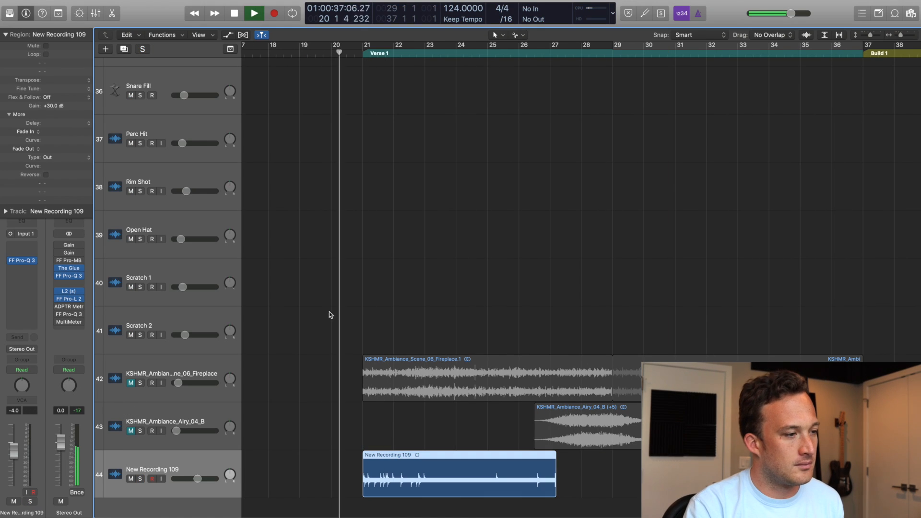
- Lower the New Recording 109 track's volume to -27.5 dB during playback, toggling its mute to compare
click(309, 310)
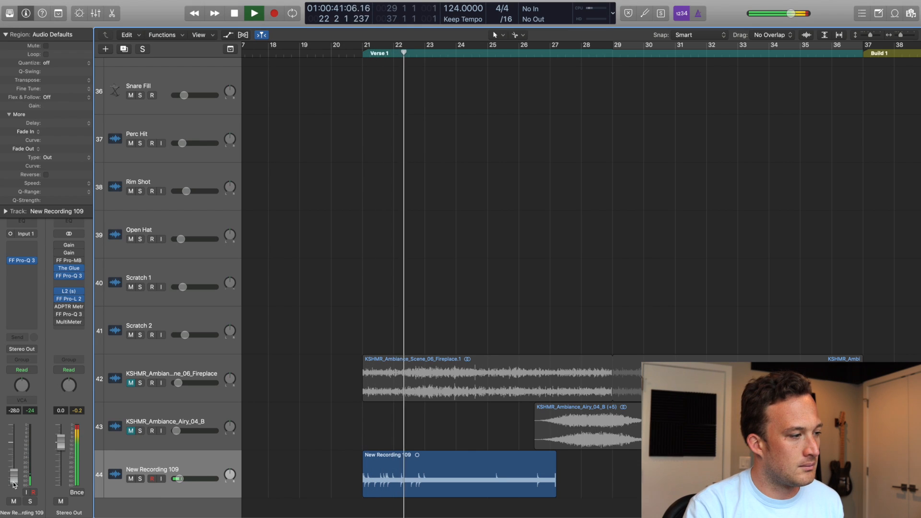
click(130, 479)
click(130, 479)
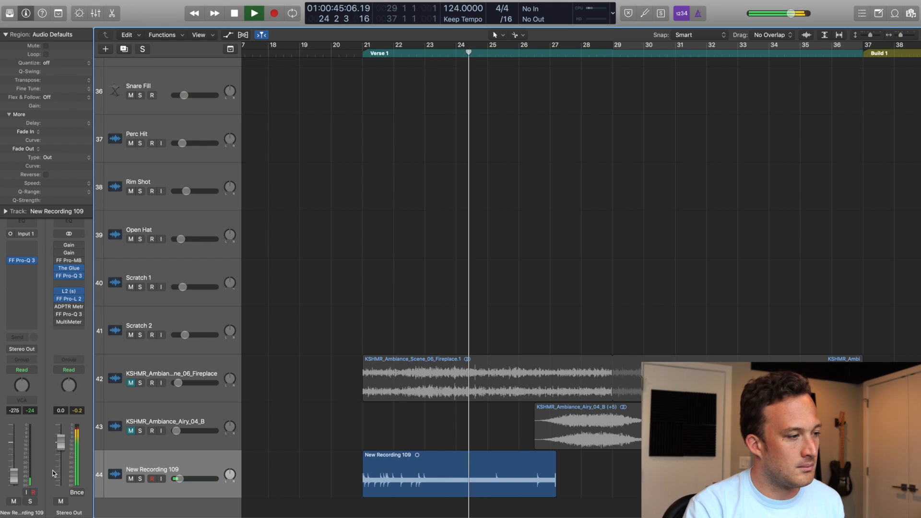
click(130, 479)
click(130, 479)
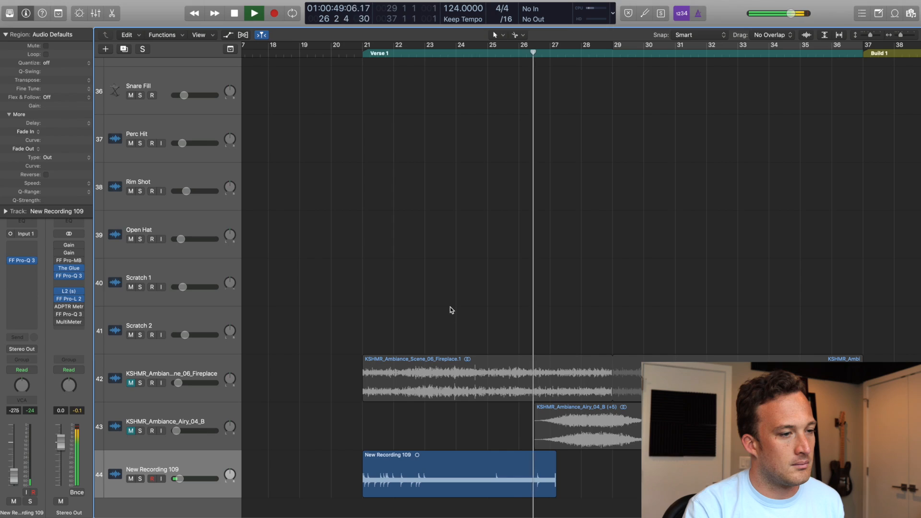